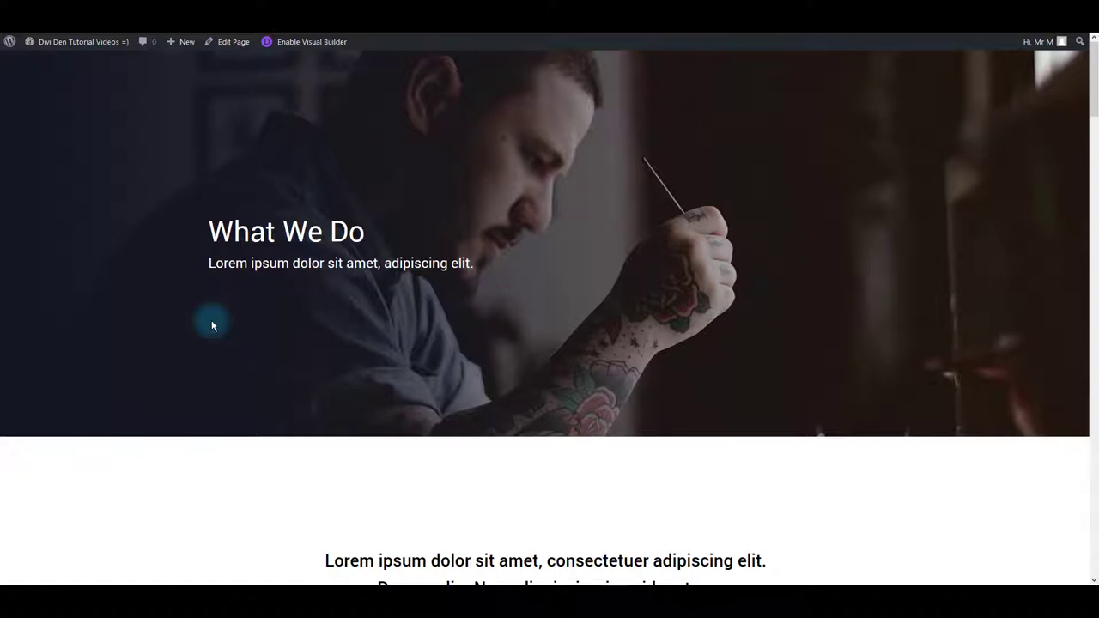
# - Switch the services page into Divi Visual Builder editing mode from the admin bar
pyautogui.click(298, 50)
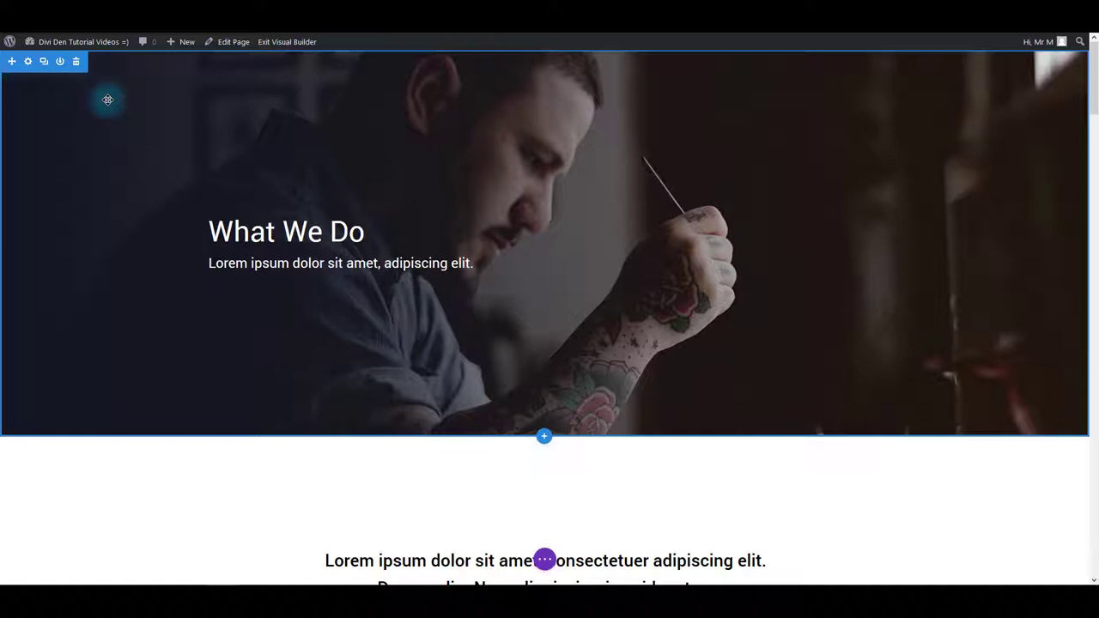
# - Set the hero section background image to the office laptop photo and save the section settings
pyautogui.click(27, 63)
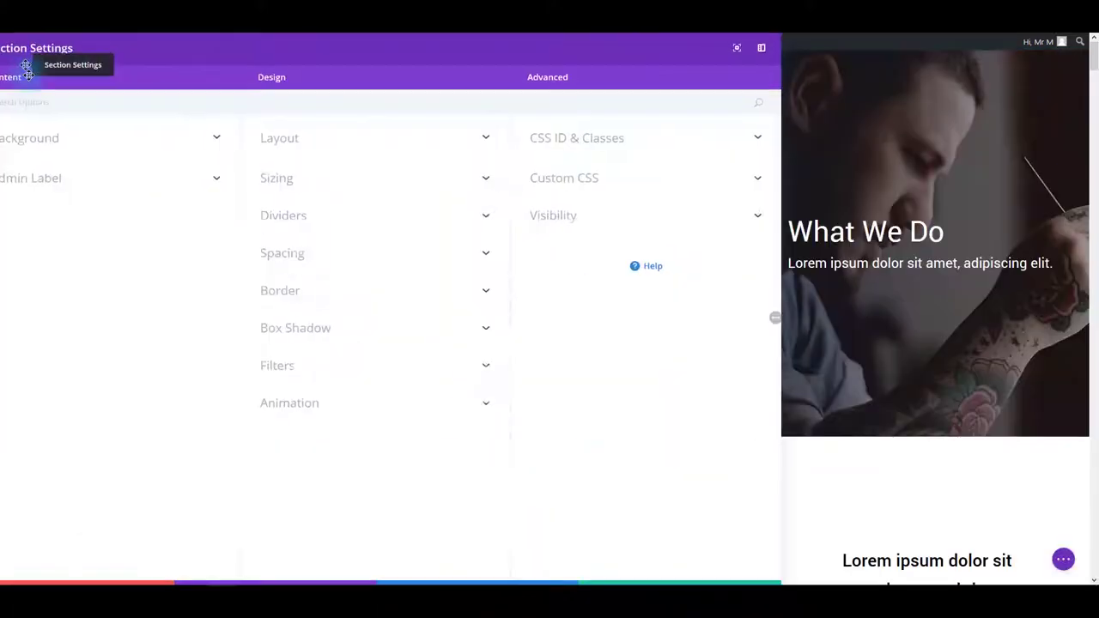
pyautogui.click(64, 162)
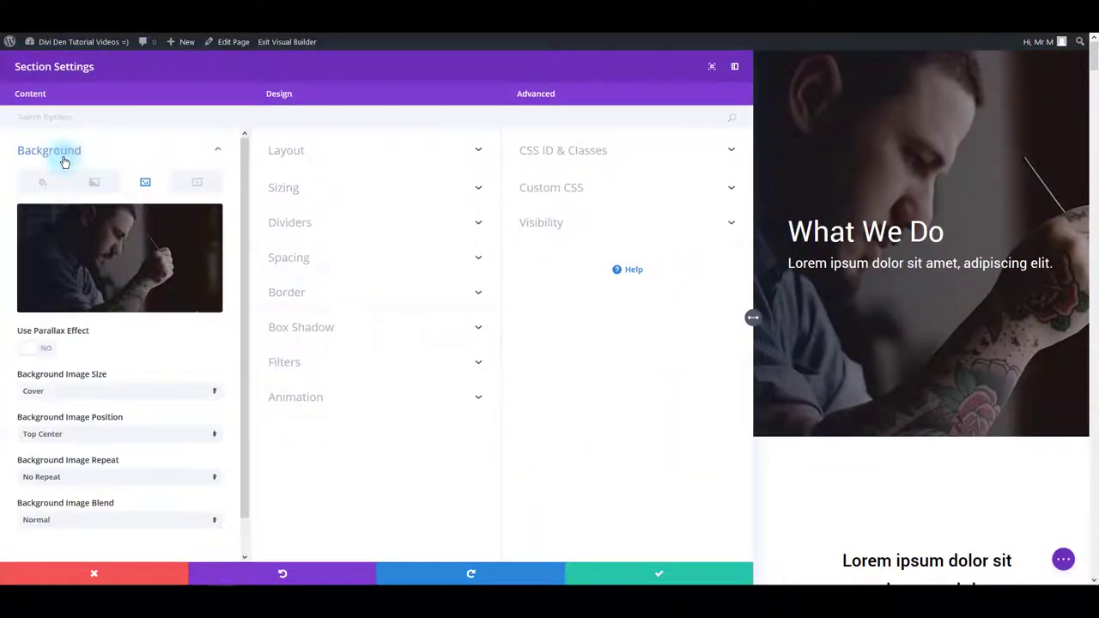
pyautogui.click(81, 262)
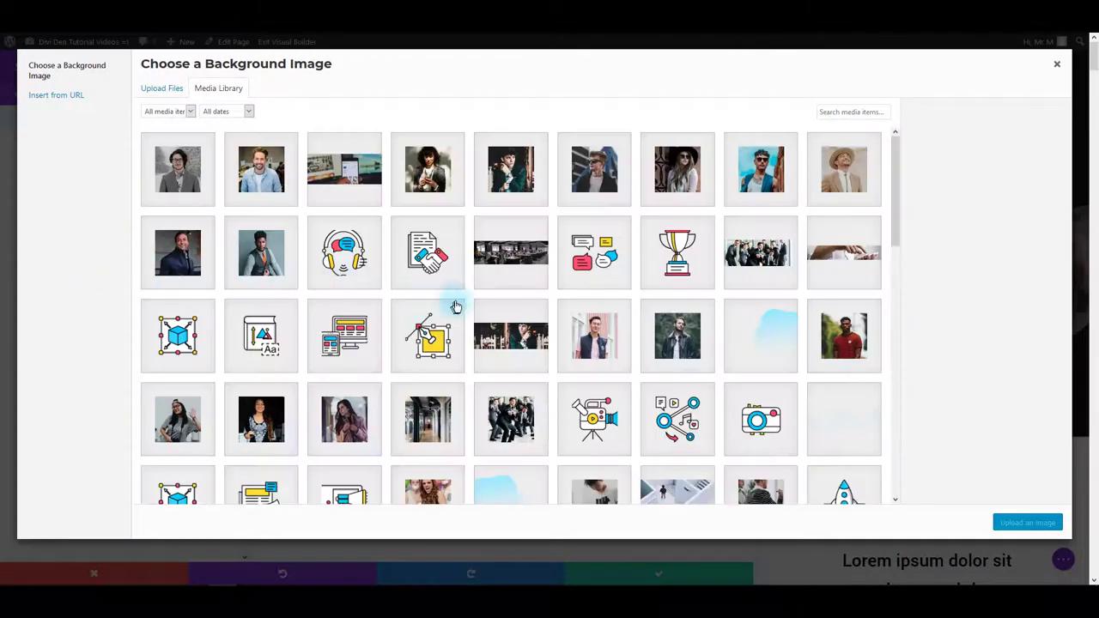
pyautogui.click(493, 273)
pyautogui.click(1045, 521)
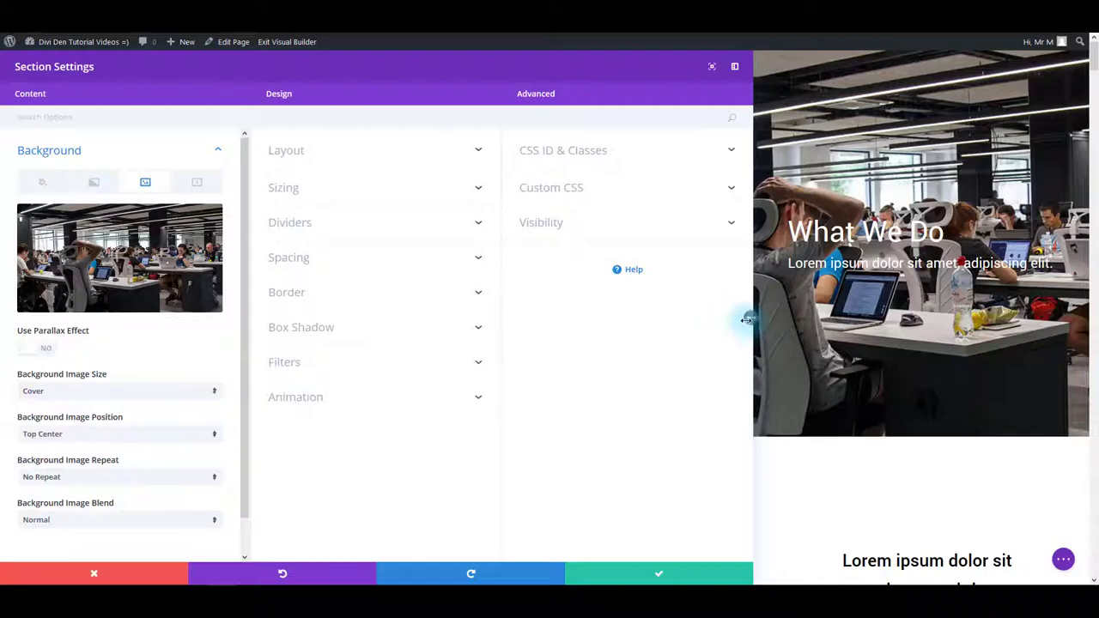
pyautogui.click(700, 573)
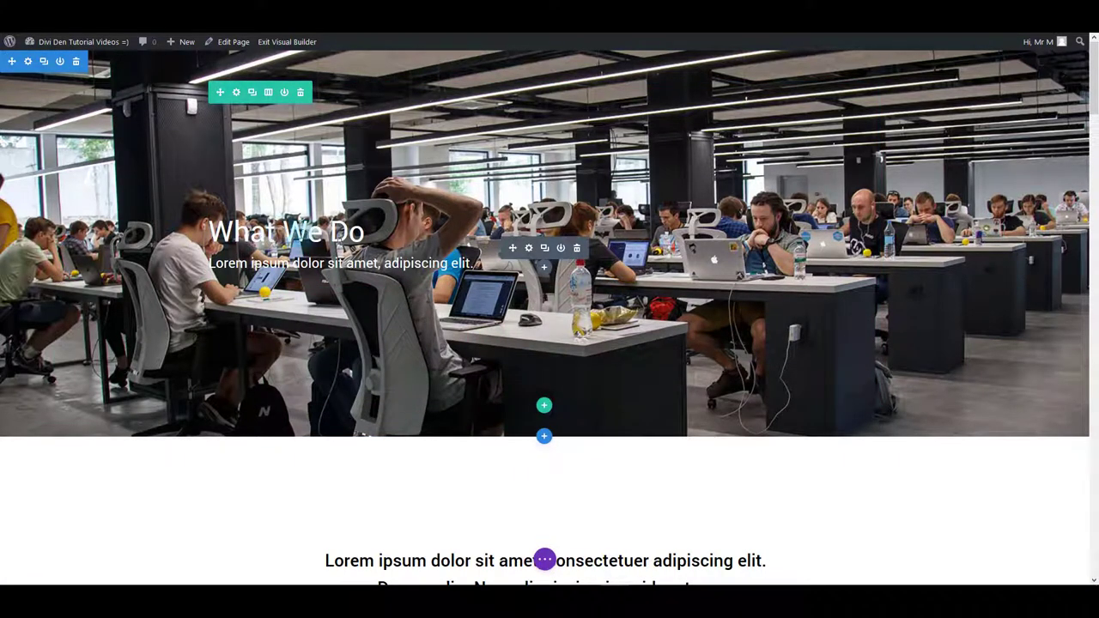
# - Overwrite the 'What We Do' hero heading with 'New Text' and review the page
pyautogui.moveTo(211, 232); pyautogui.dragTo(364, 232)
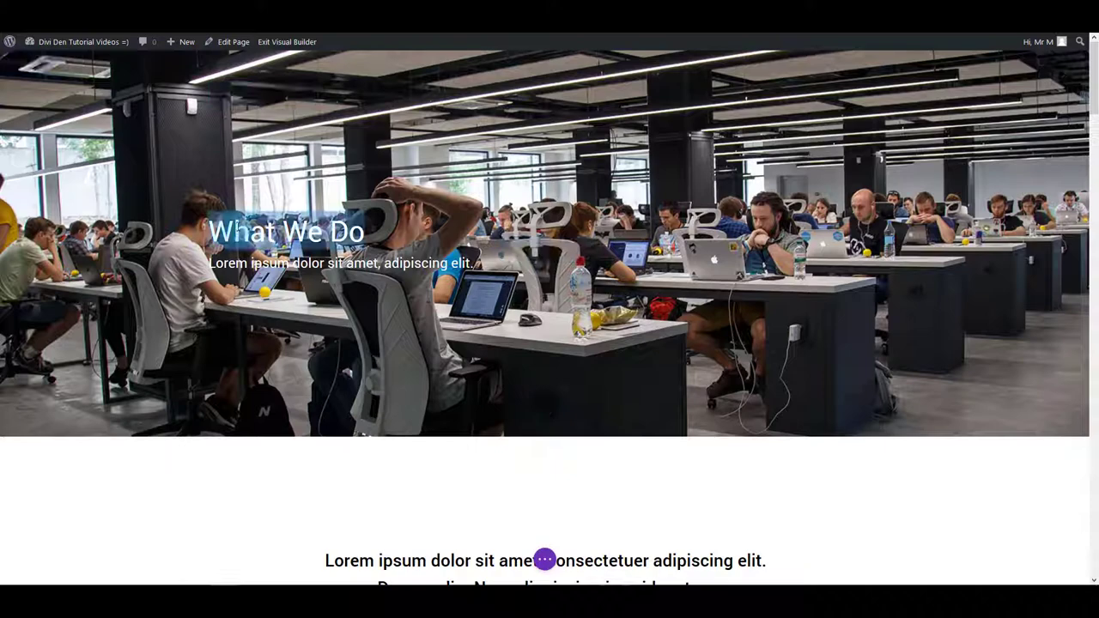
pyautogui.write('New Text')
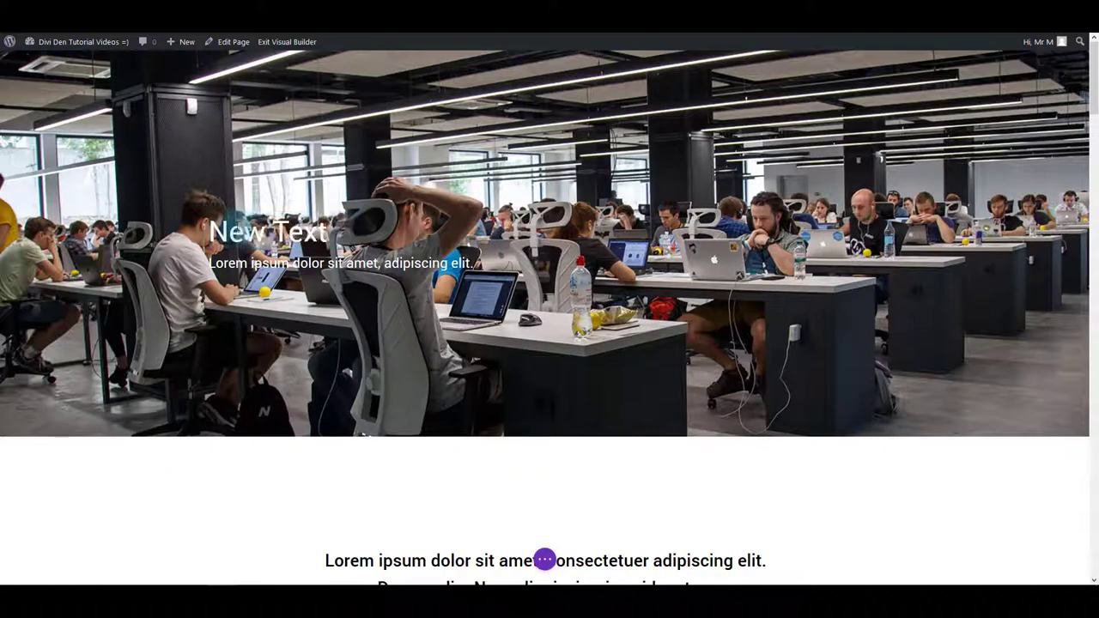
pyautogui.scroll(-2, 364, 459)
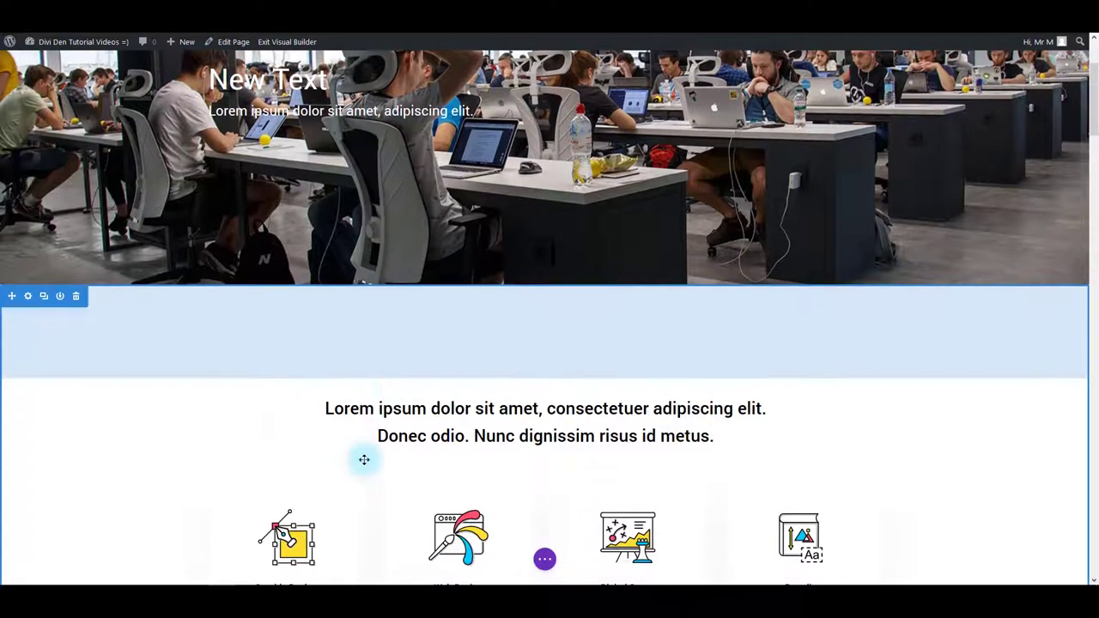
pyautogui.scroll(-2, 364, 459)
pyautogui.scroll(2, 378, 456)
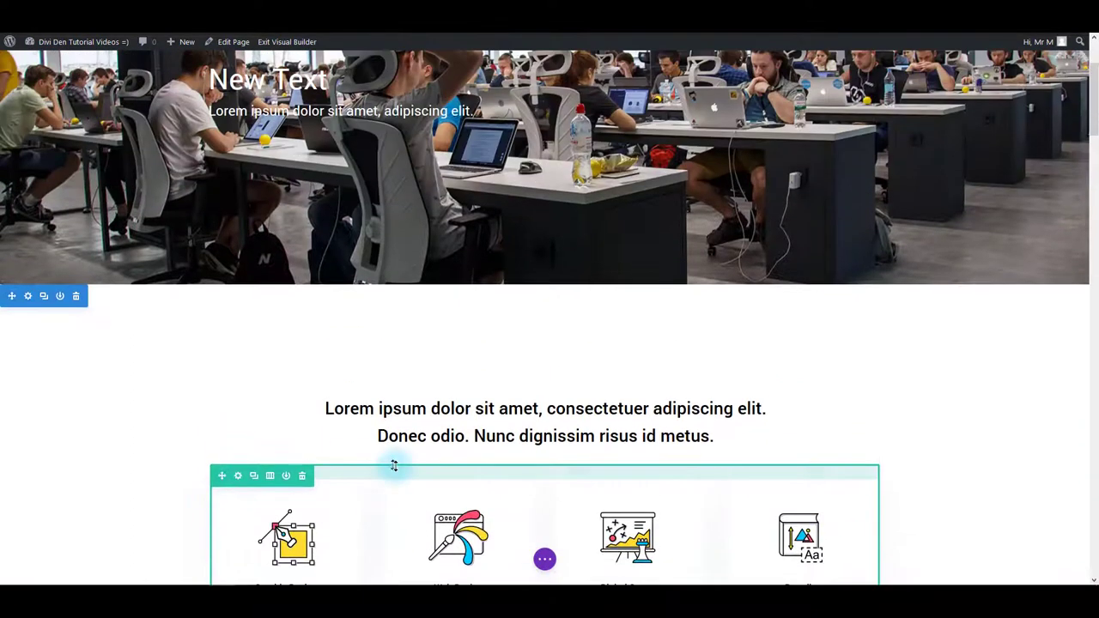
pyautogui.scroll(2, 394, 464)
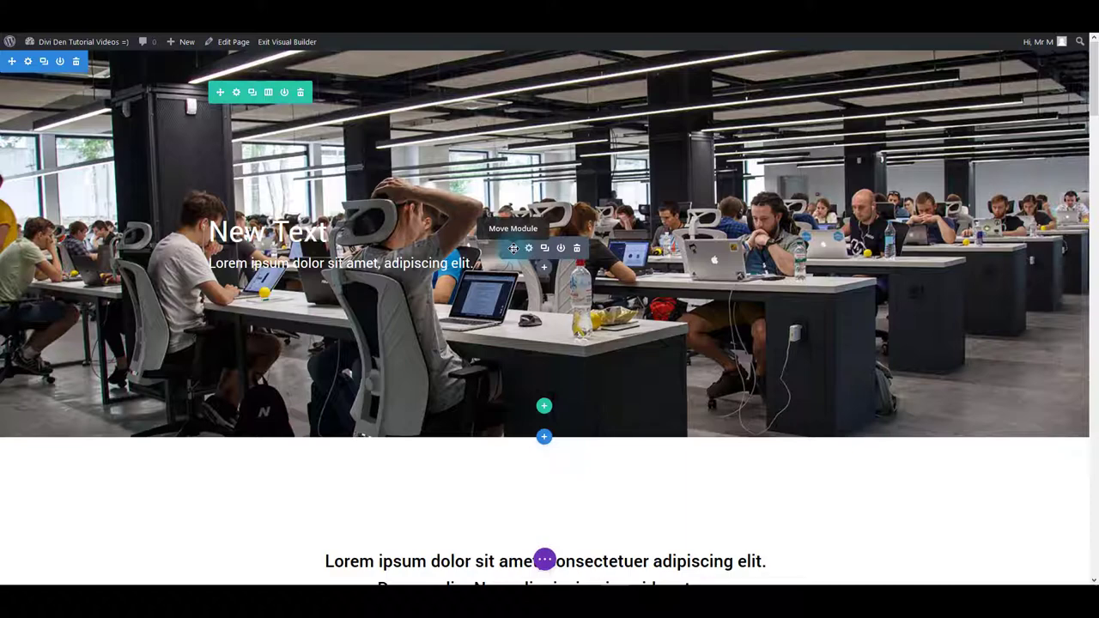
pyautogui.moveTo(512, 248); pyautogui.dragTo(496, 505)
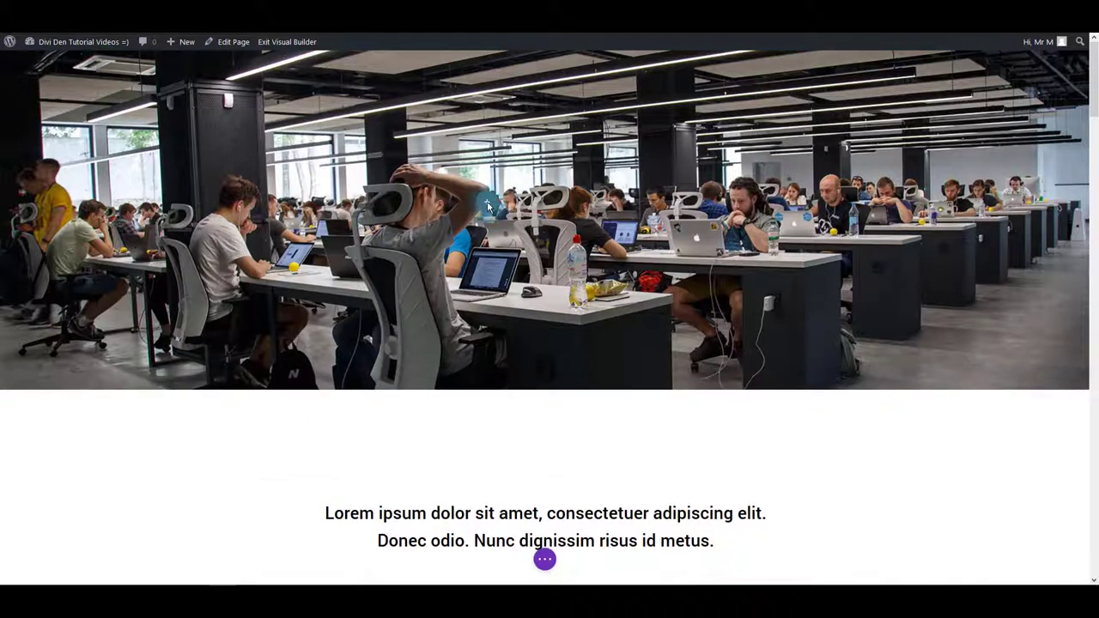
pyautogui.hotkey('ctrl', 'z')
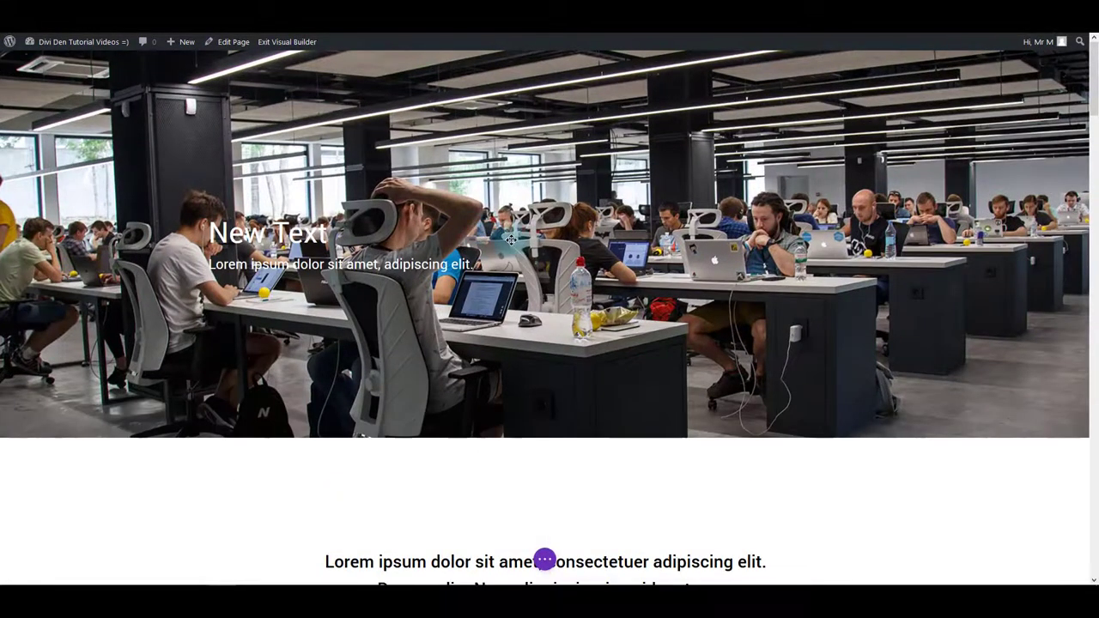
pyautogui.moveTo(516, 251)
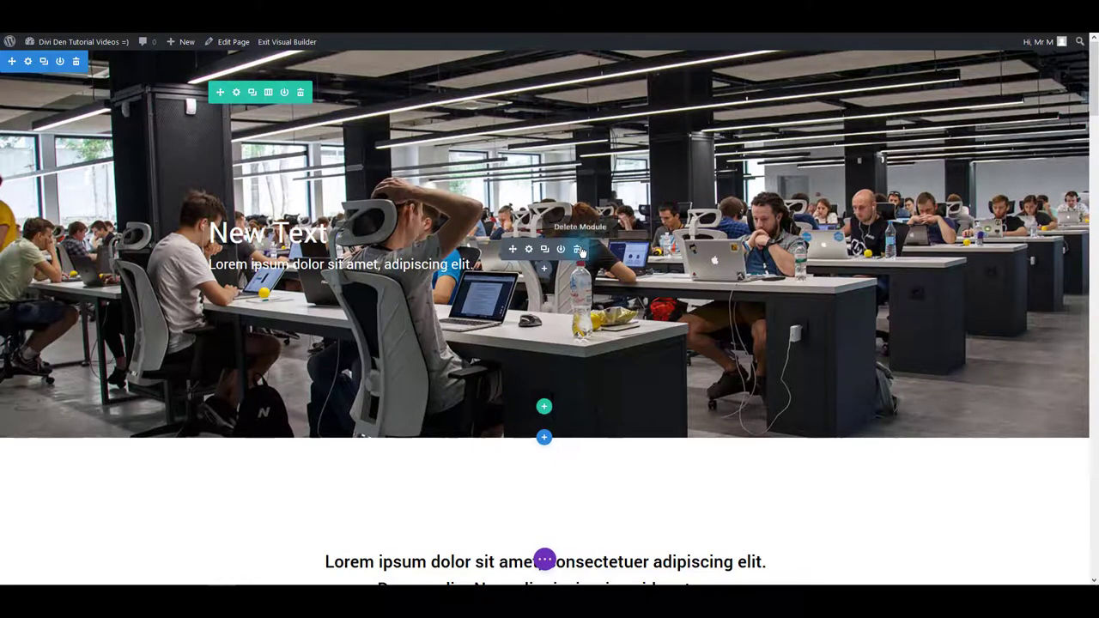
# - Open the Call To Action settings and resize them into a narrow side panel
pyautogui.click(529, 250)
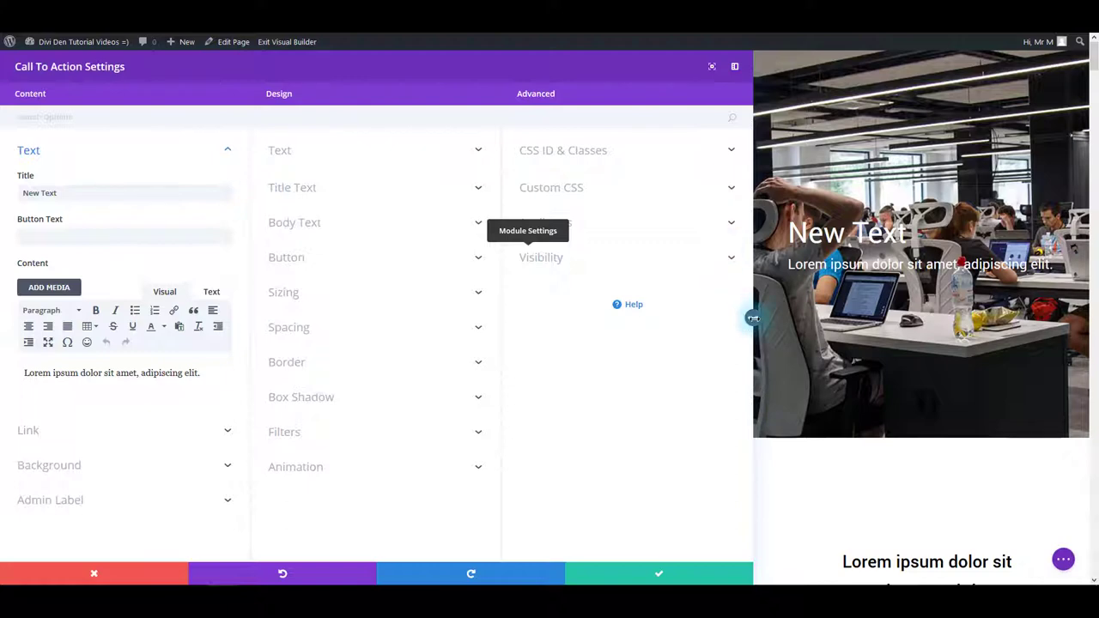
pyautogui.moveTo(753, 318); pyautogui.dragTo(444, 321)
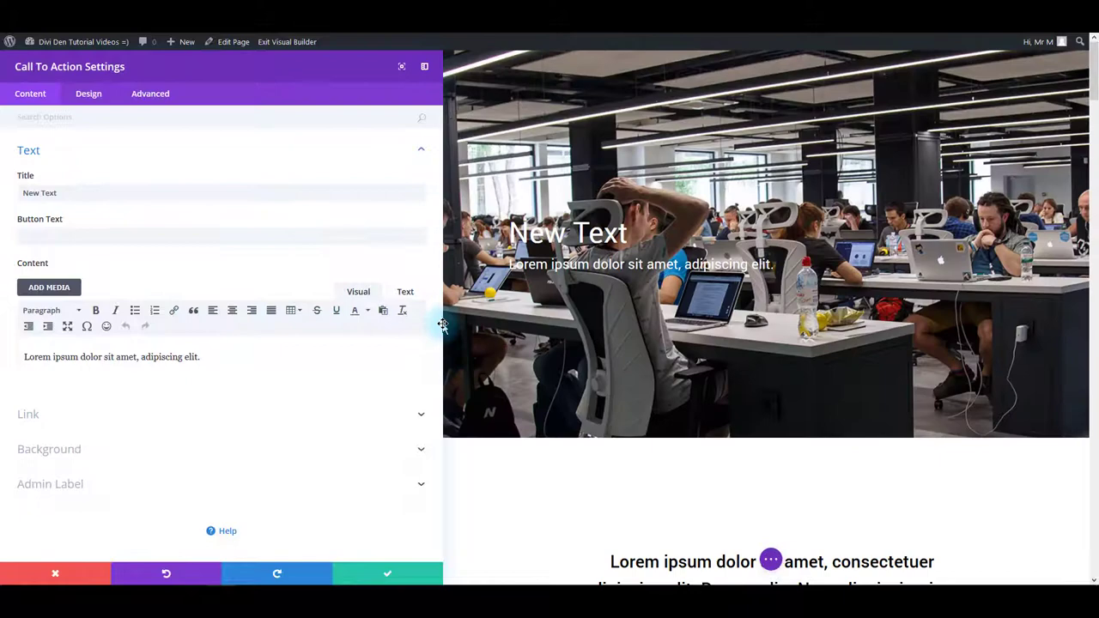
pyautogui.moveTo(441, 317); pyautogui.dragTo(623, 317)
pyautogui.moveTo(409, 339); pyautogui.dragTo(228, 319)
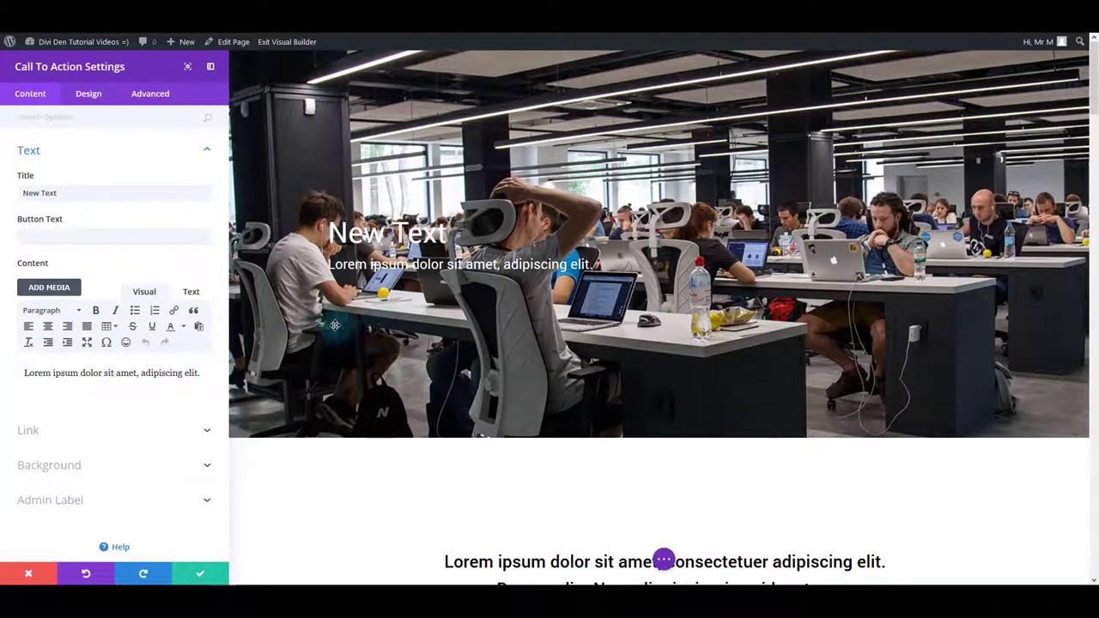
pyautogui.moveTo(74, 192); pyautogui.dragTo(23, 193)
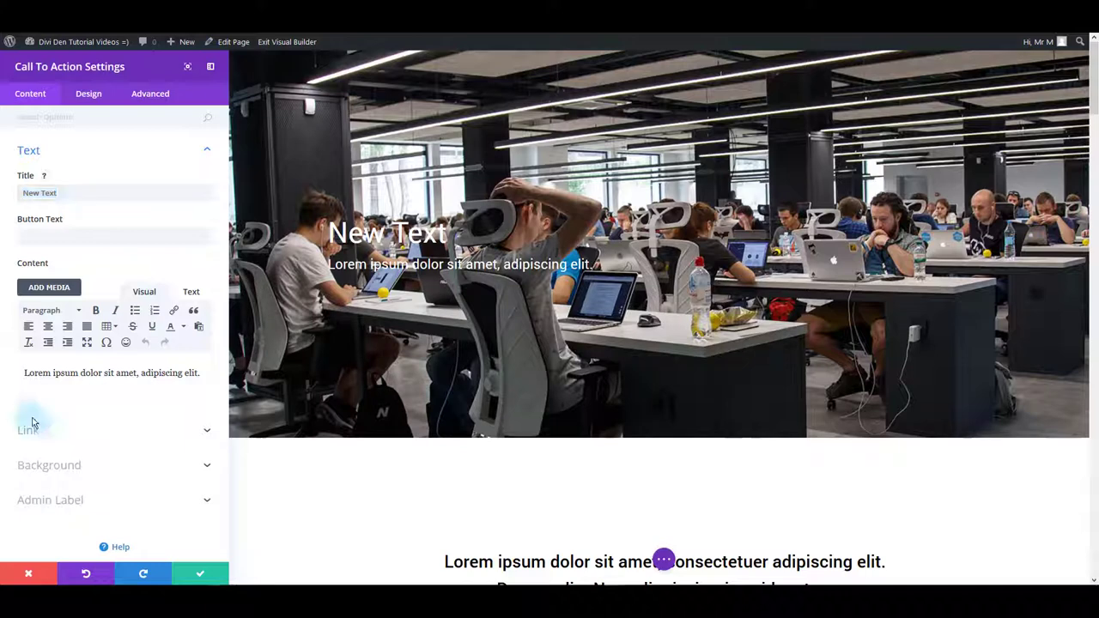
# - Type 'Another Text' into the call-to-action Title field, correcting the typos
pyautogui.write('Anoteher')
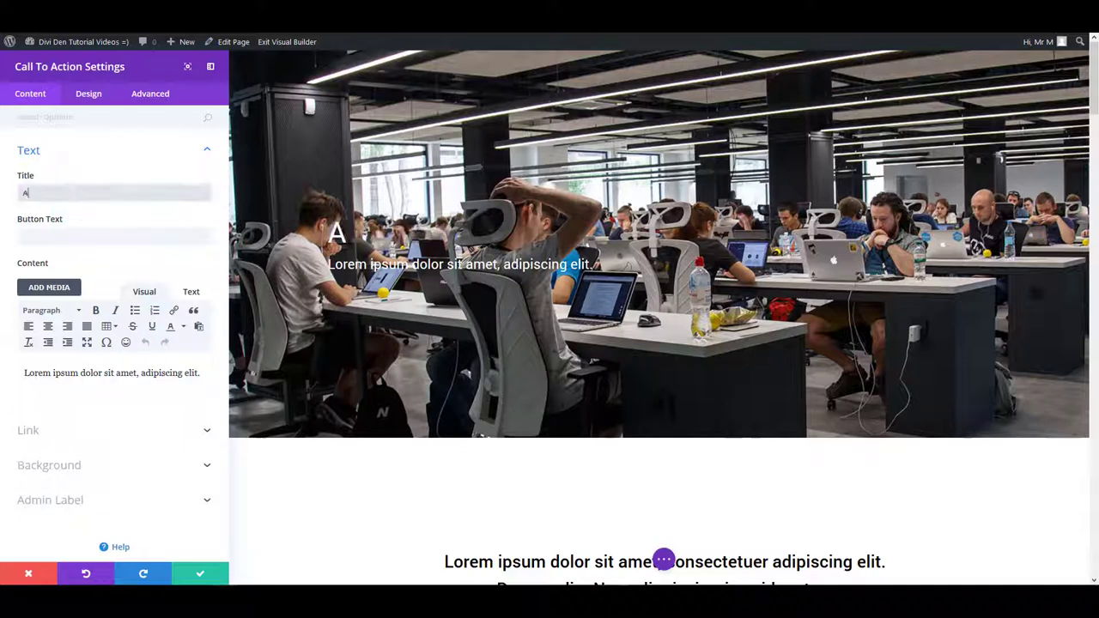
pyautogui.press('BackSpace')
pyautogui.press('BackSpace')
pyautogui.write('er')
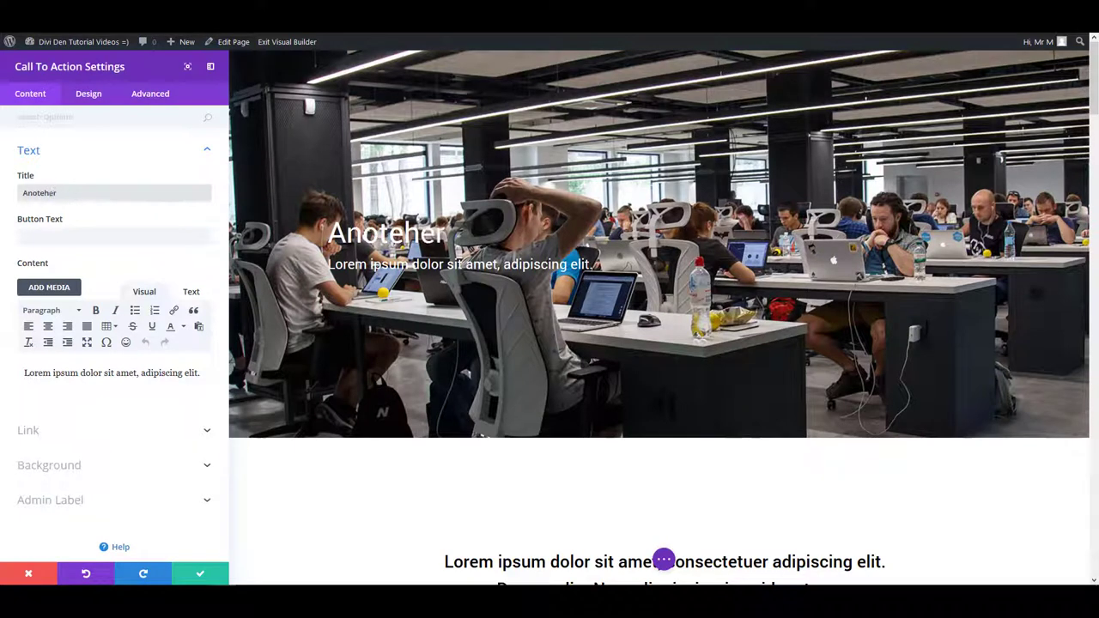
pyautogui.press('BackSpace')
pyautogui.press('BackSpace')
pyautogui.press('BackSpace')
pyautogui.press('BackSpace')
pyautogui.write('her Text')
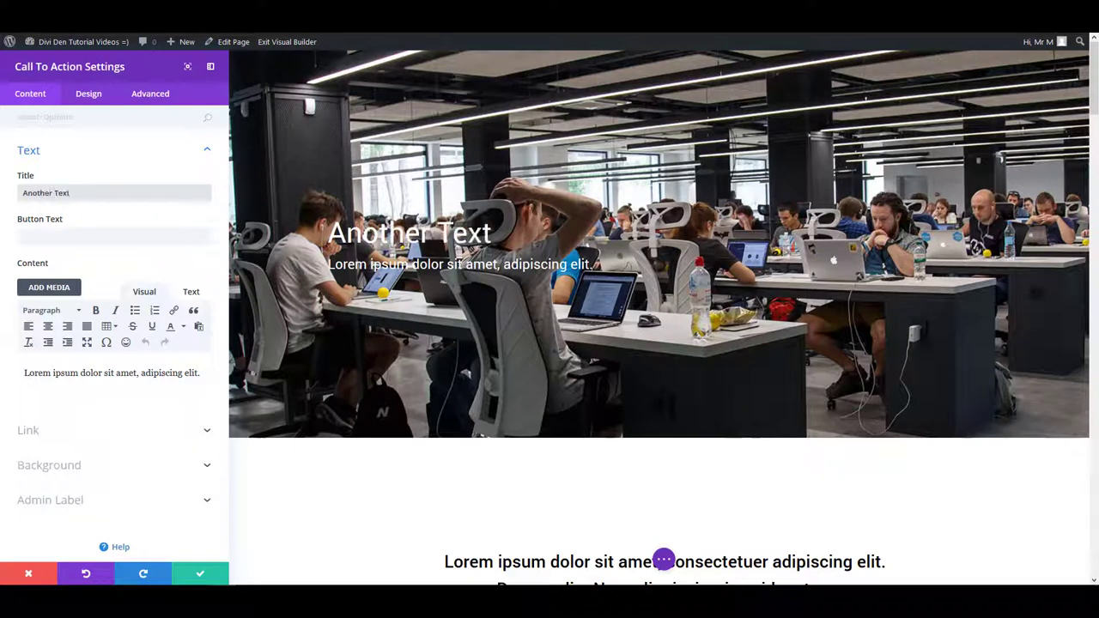
# - Look over the button and body text fields, then expand the Admin Label showing 'What We Do'
pyautogui.doubleClick(37, 192)
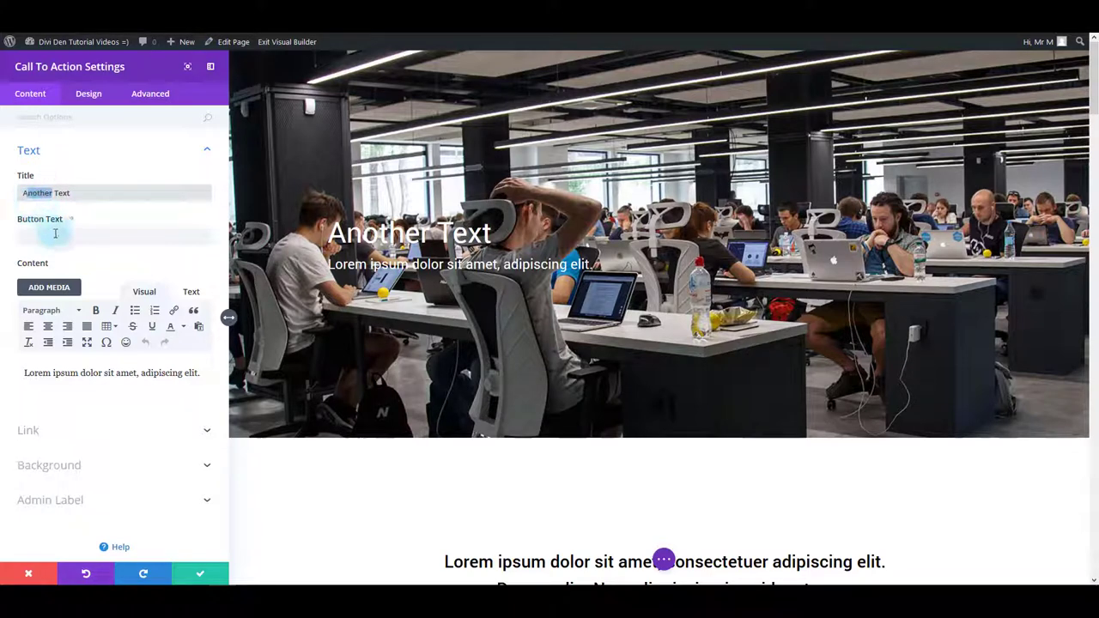
pyautogui.click(55, 234)
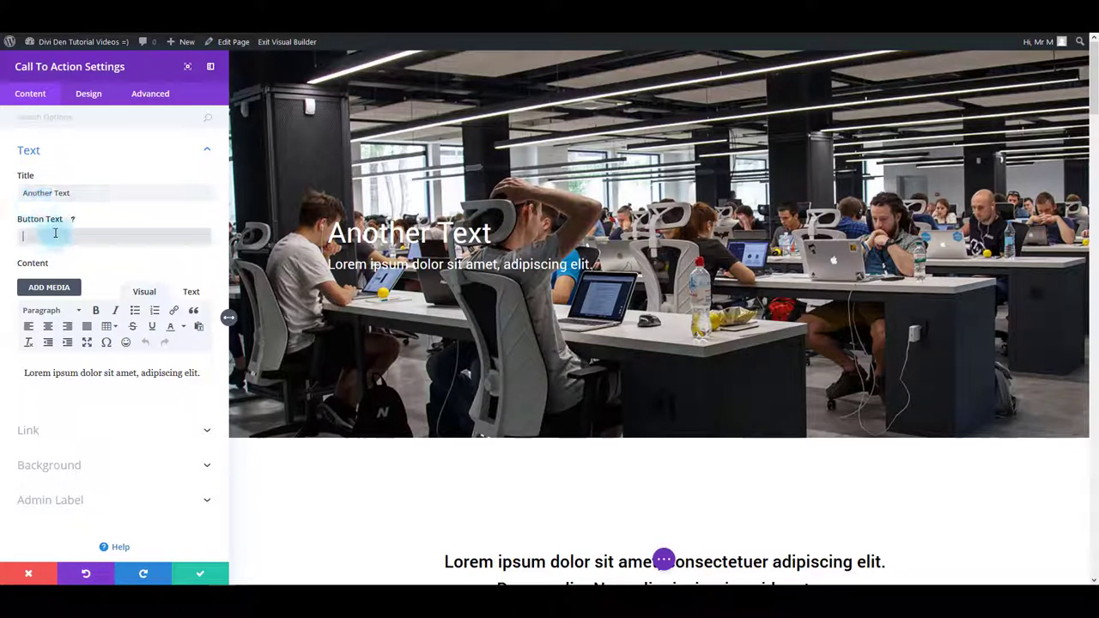
pyautogui.tripleClick(121, 378)
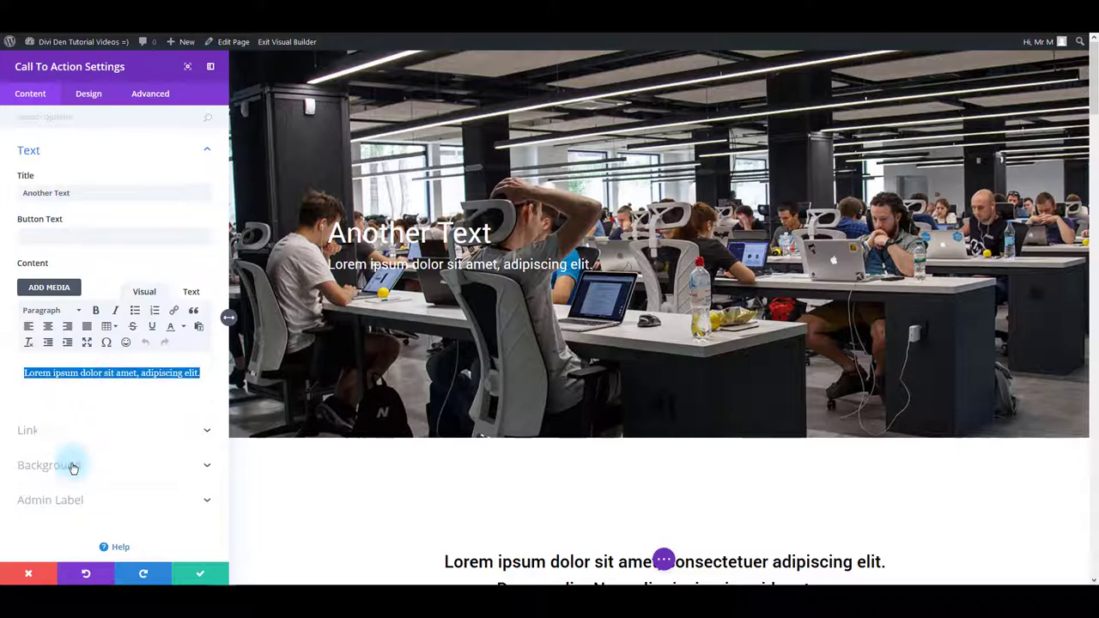
pyautogui.click(74, 501)
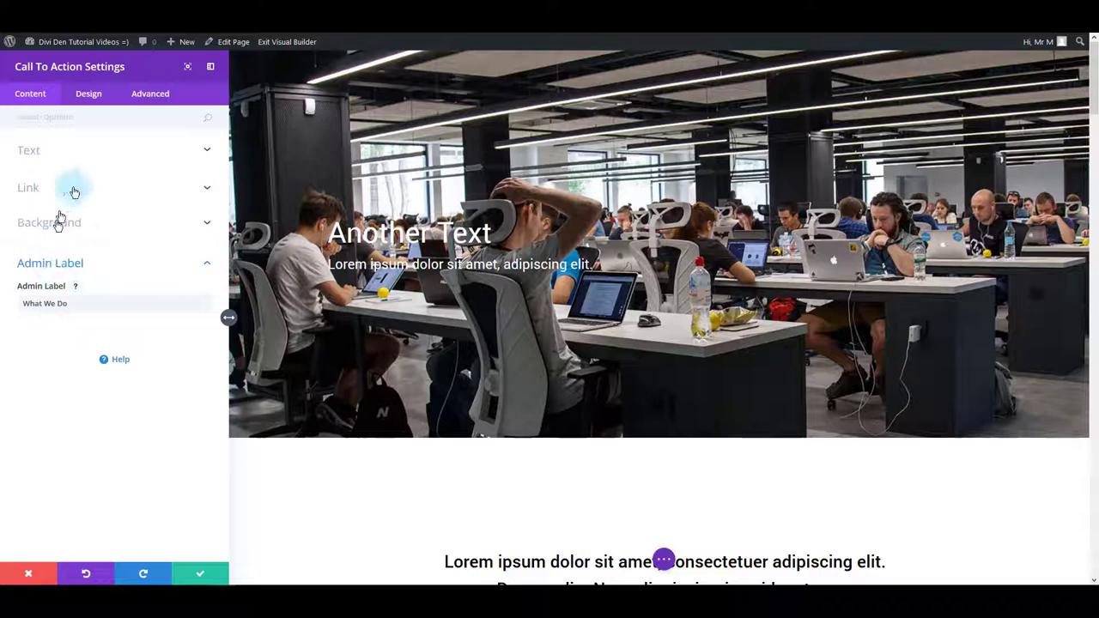
# - In the Design tab, make the title text blue and keep it left-aligned
pyautogui.click(88, 94)
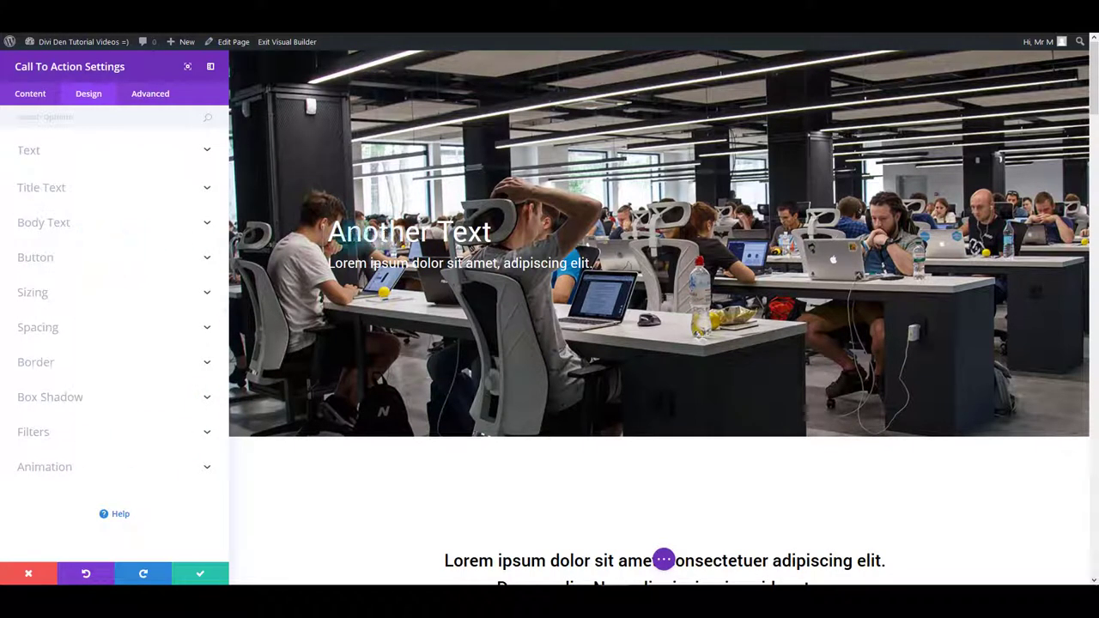
pyautogui.click(56, 195)
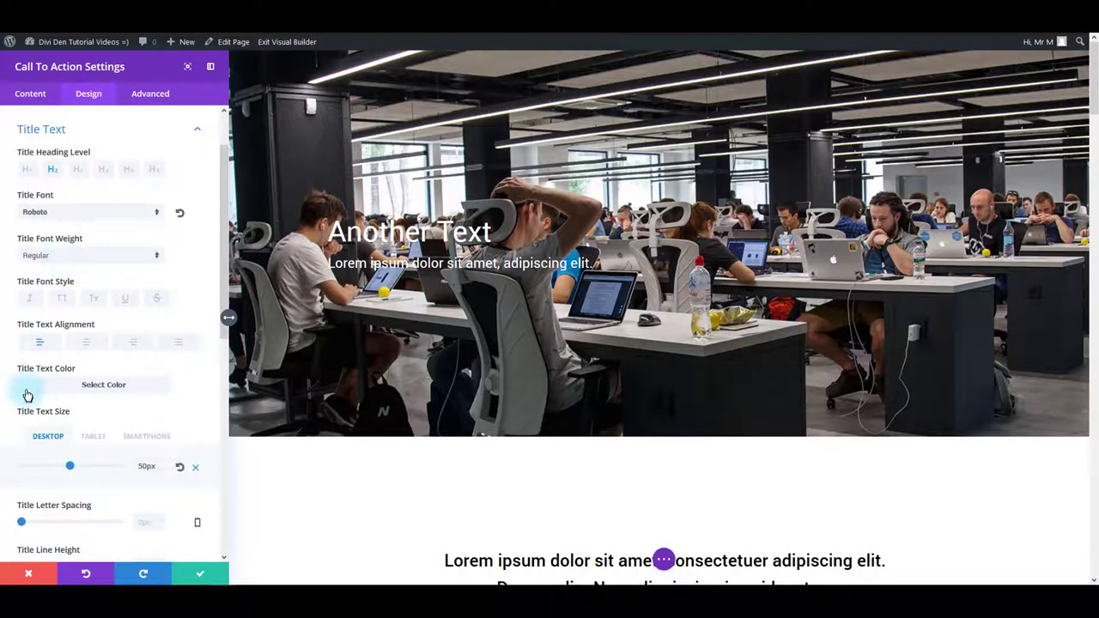
pyautogui.click(26, 394)
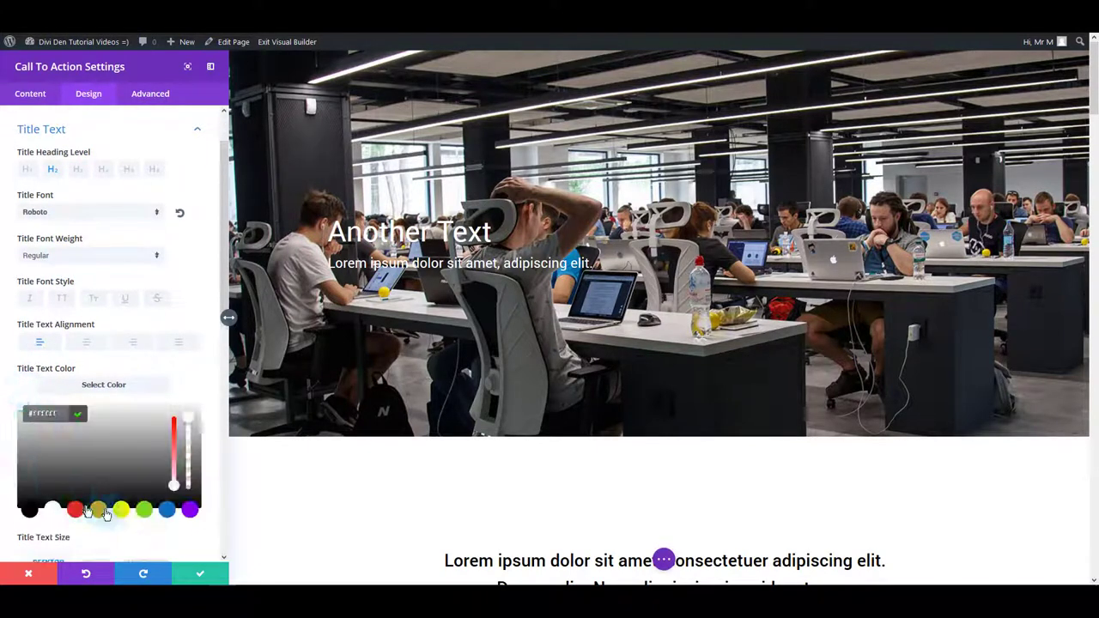
pyautogui.click(166, 510)
pyautogui.click(197, 370)
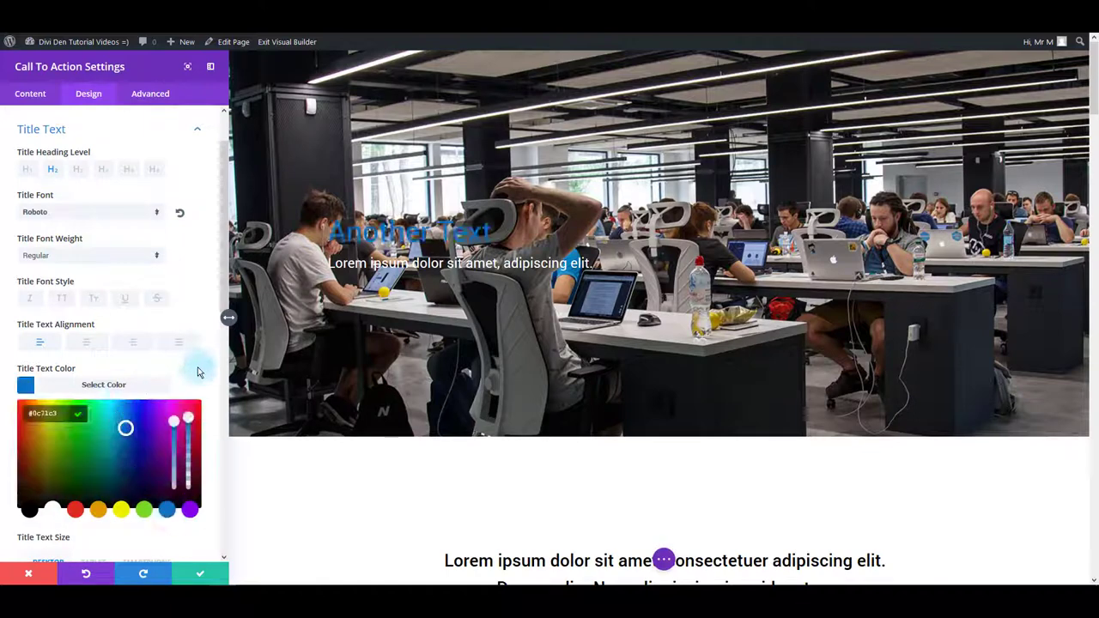
pyautogui.click(90, 347)
pyautogui.click(134, 345)
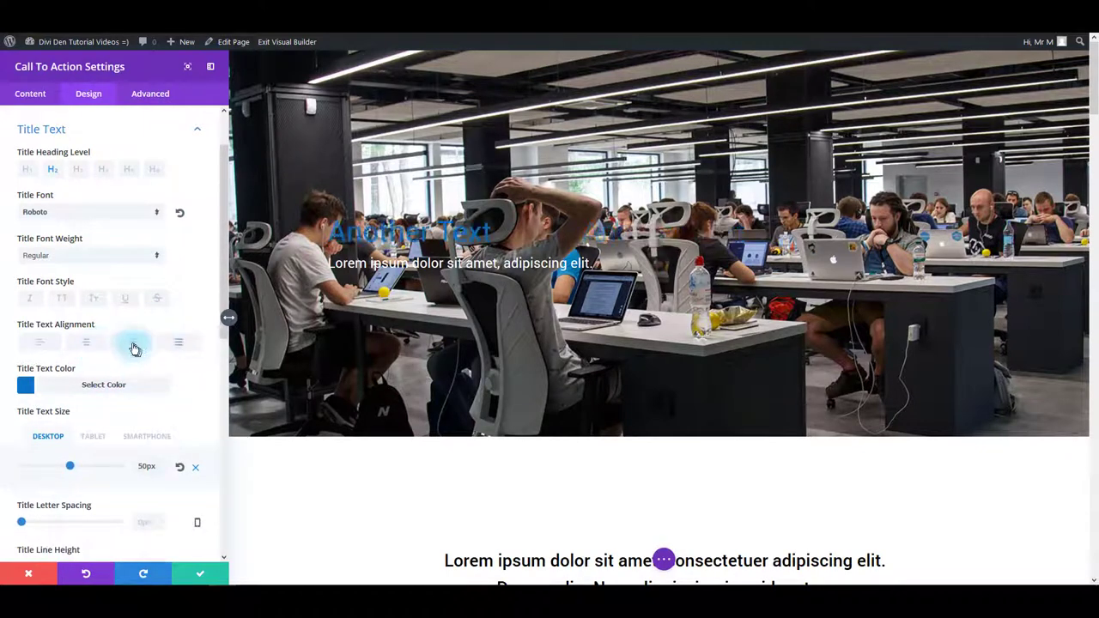
pyautogui.click(50, 348)
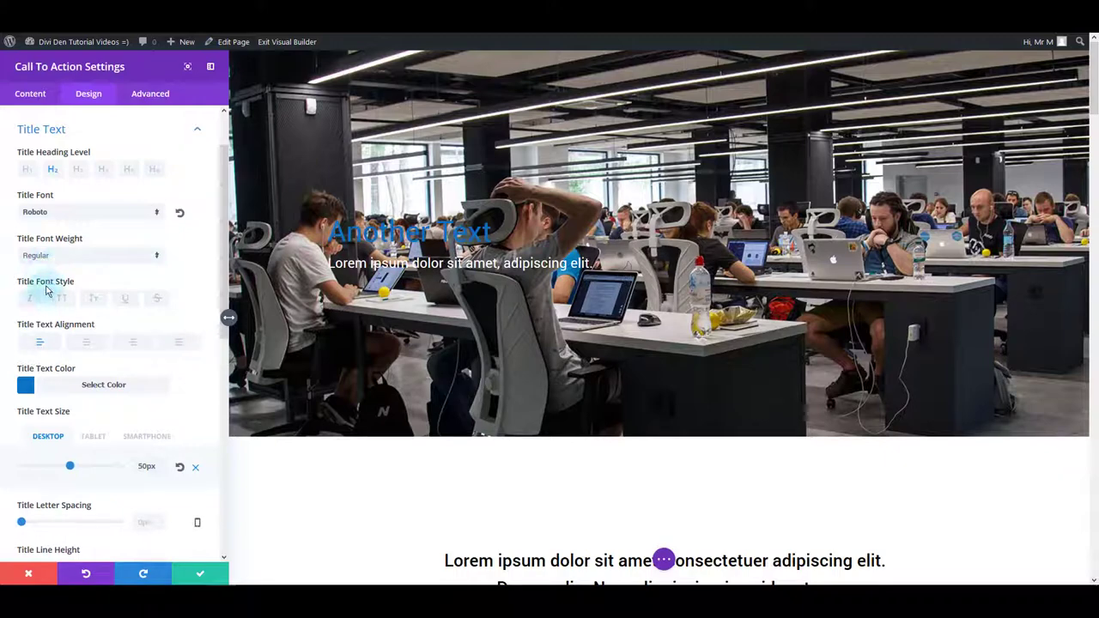
# - Enlarge the title text to 58px with normal letter spacing, then collapse Title Text
pyautogui.scroll(-2, 77, 380)
pyautogui.scroll(2, 74, 429)
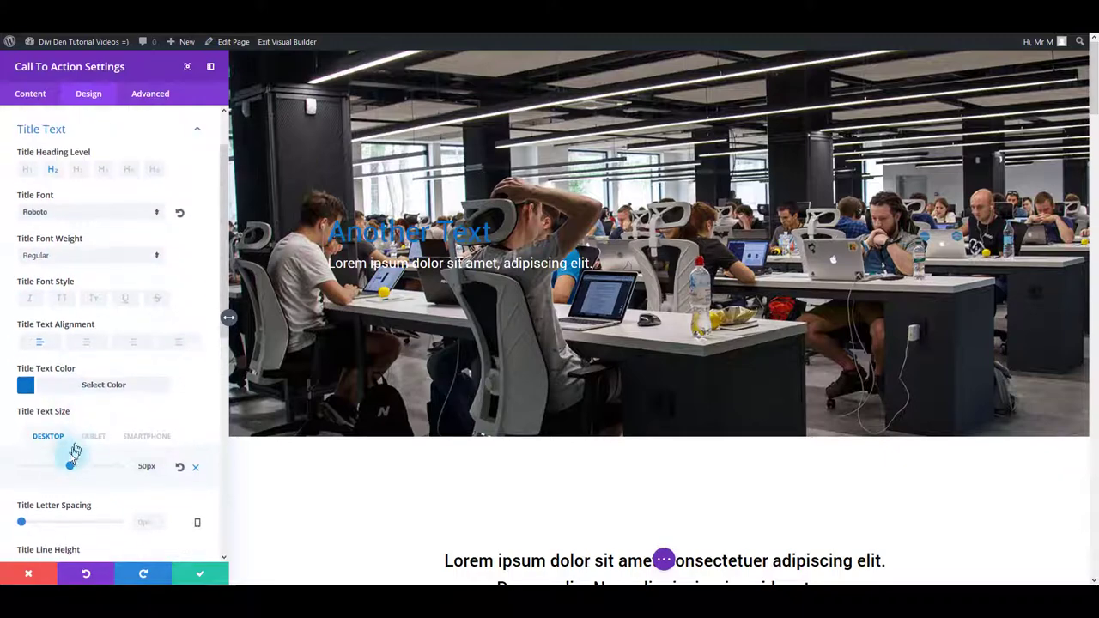
pyautogui.click(77, 470)
pyautogui.moveTo(77, 469)
pyautogui.mouseDown()
pyautogui.moveTo(98, 466)
pyautogui.moveTo(76, 466)
pyautogui.mouseUp()
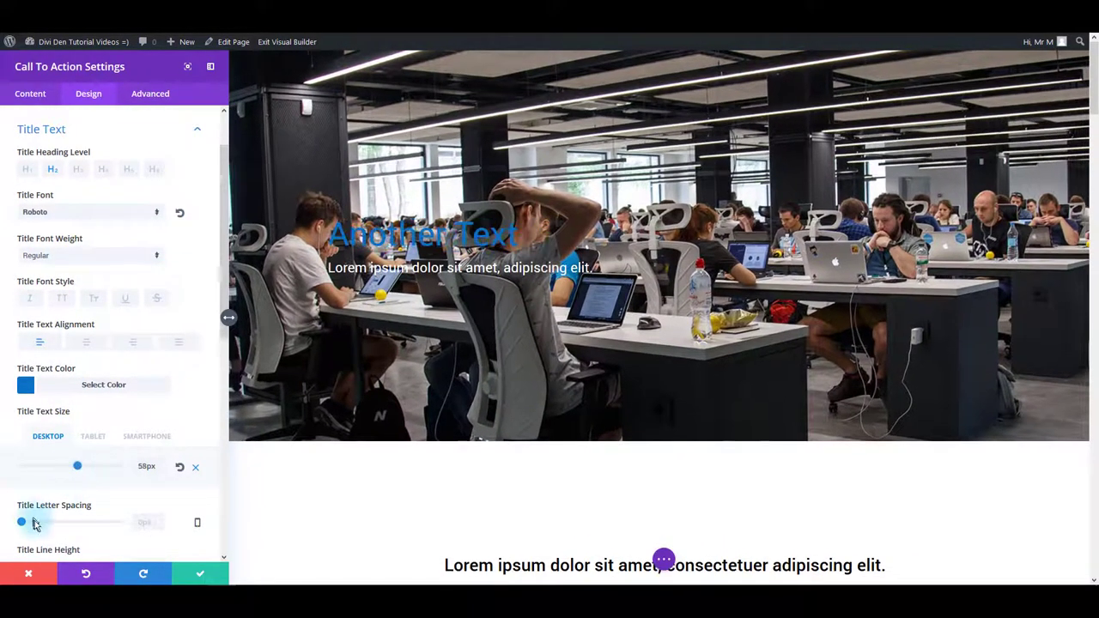
pyautogui.click(53, 524)
pyautogui.moveTo(53, 526); pyautogui.dragTo(21, 523)
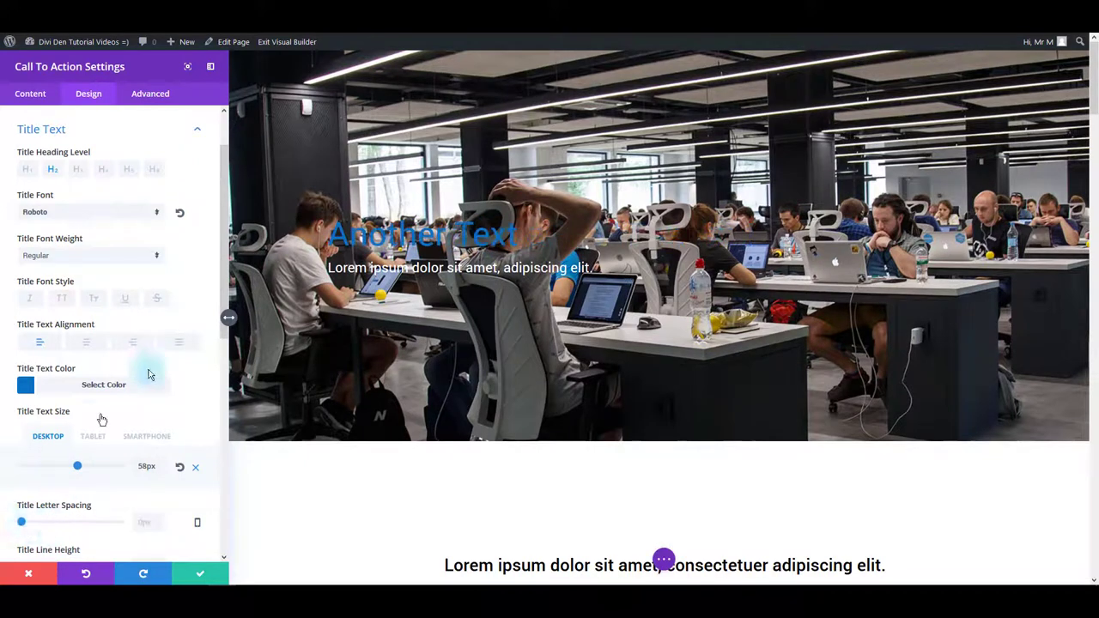
pyautogui.scroll(-5, 155, 344)
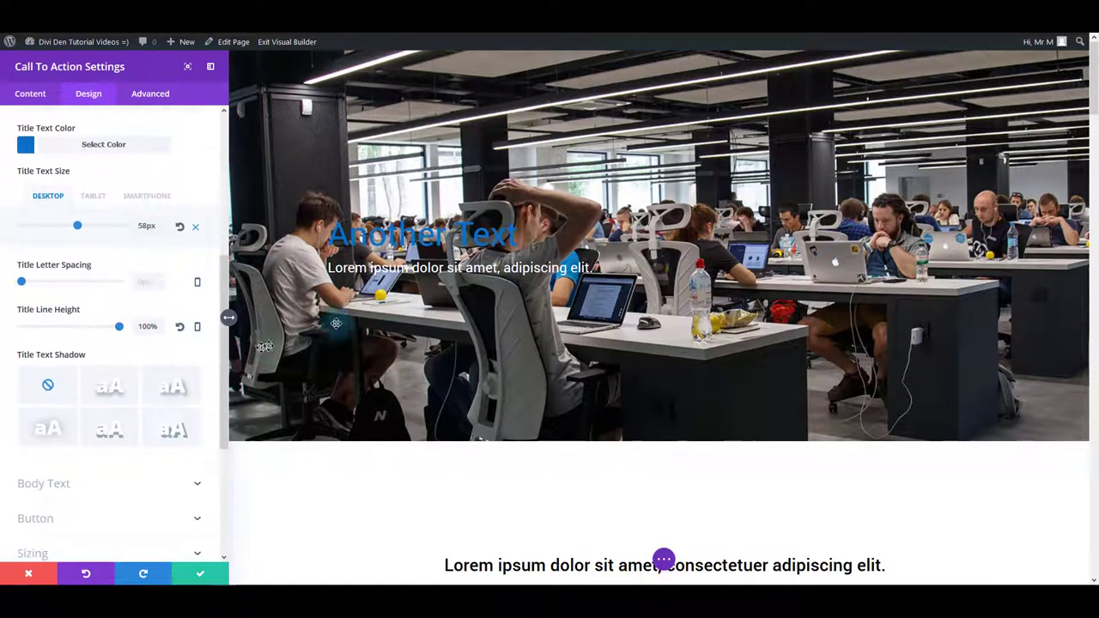
pyautogui.scroll(6, 163, 266)
pyautogui.click(196, 194)
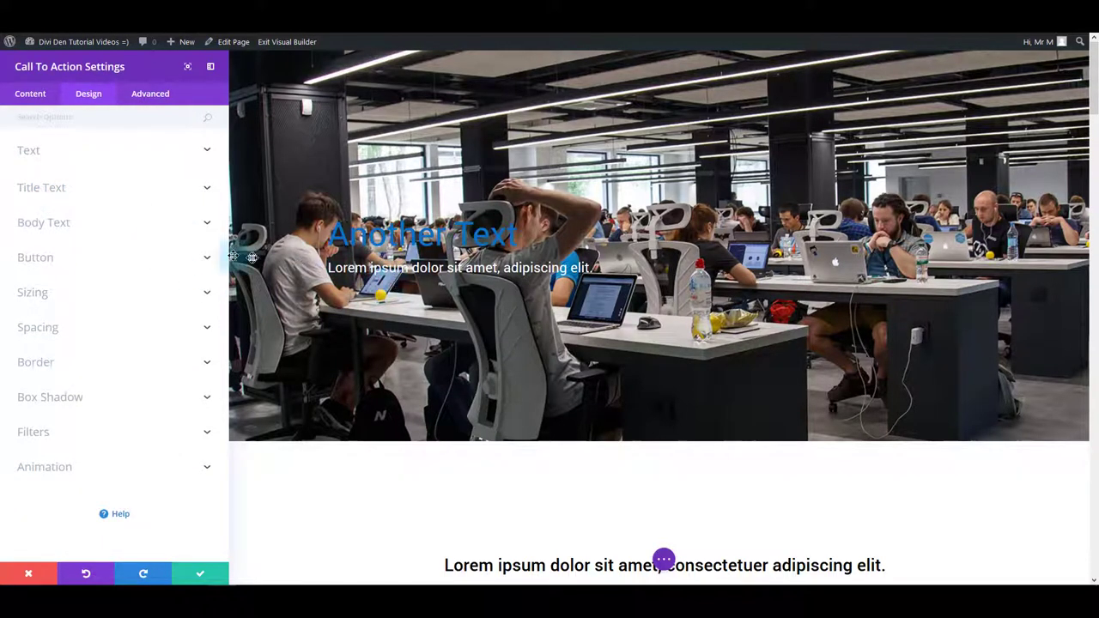
# - Set the body text colour to the blue preset #0c71c3 and collapse the Body Text group
pyautogui.click(205, 239)
pyautogui.click(52, 224)
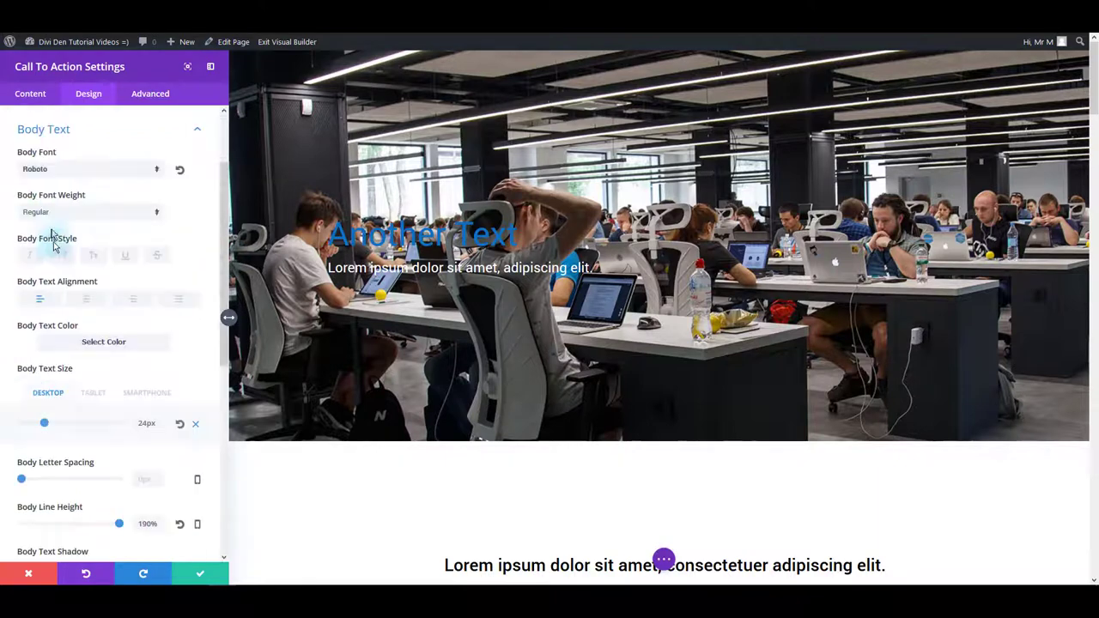
pyautogui.scroll(-5, 49, 412)
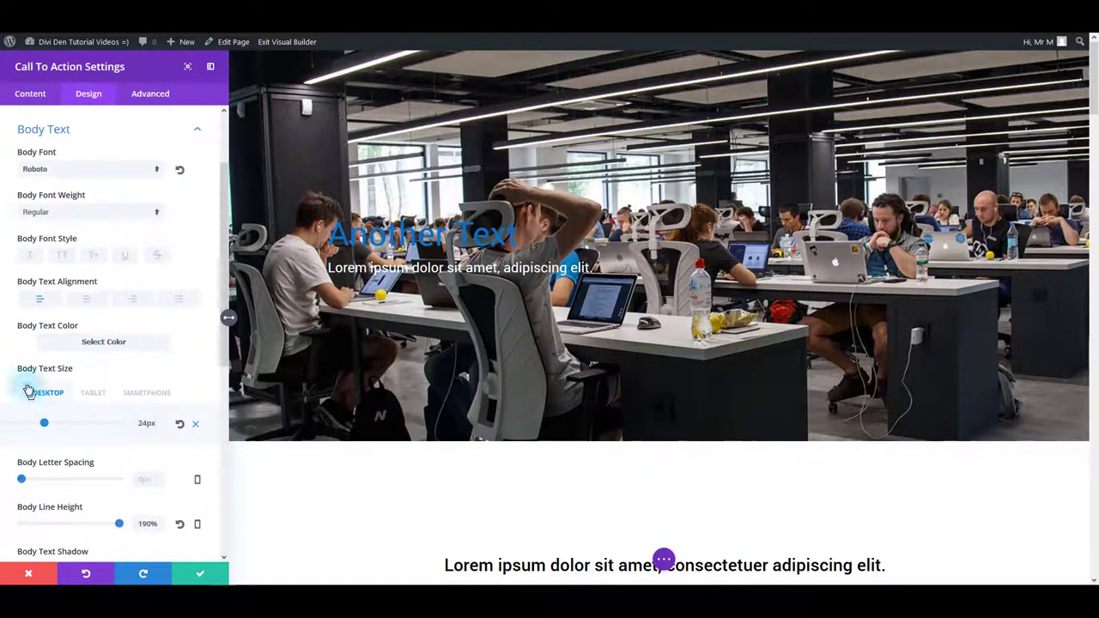
pyautogui.click(29, 342)
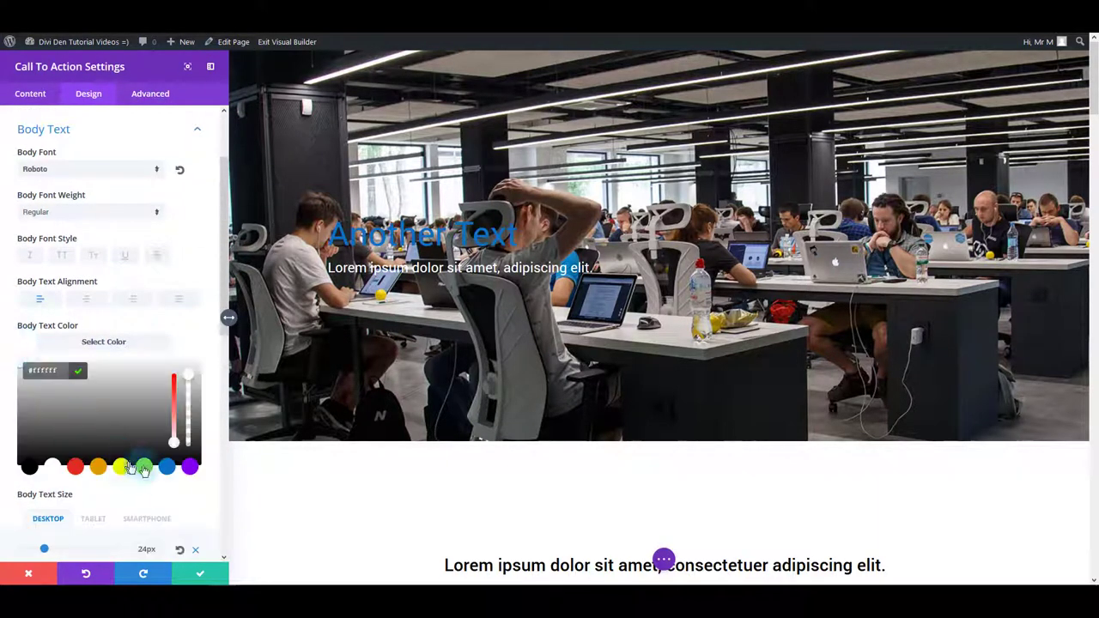
pyautogui.click(167, 467)
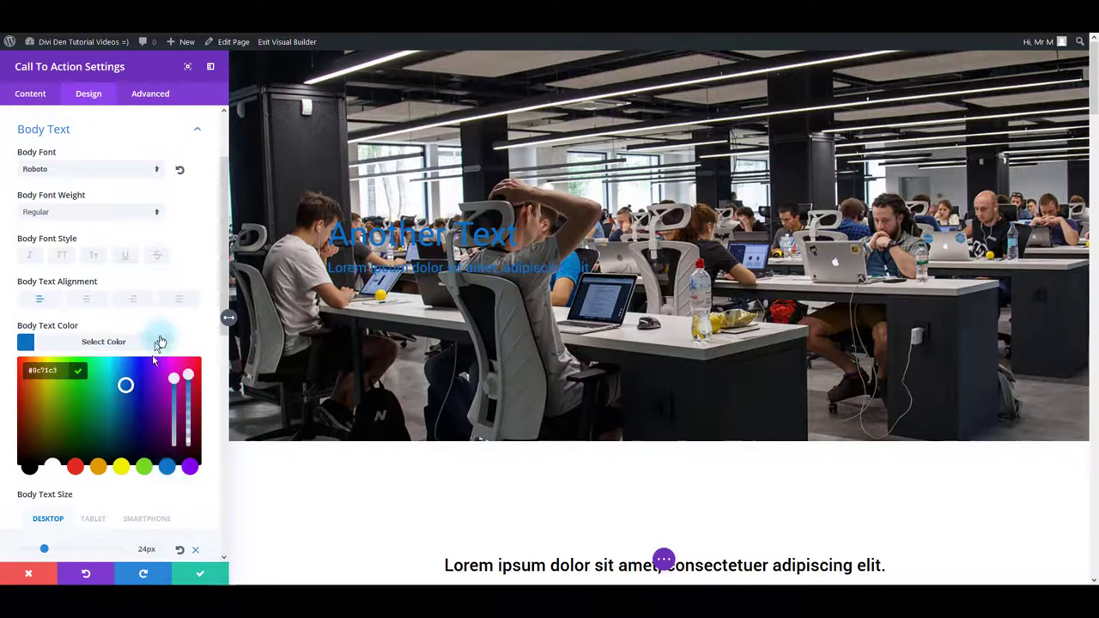
pyautogui.scroll(1, 162, 295)
pyautogui.scroll(1, 167, 258)
pyautogui.click(176, 225)
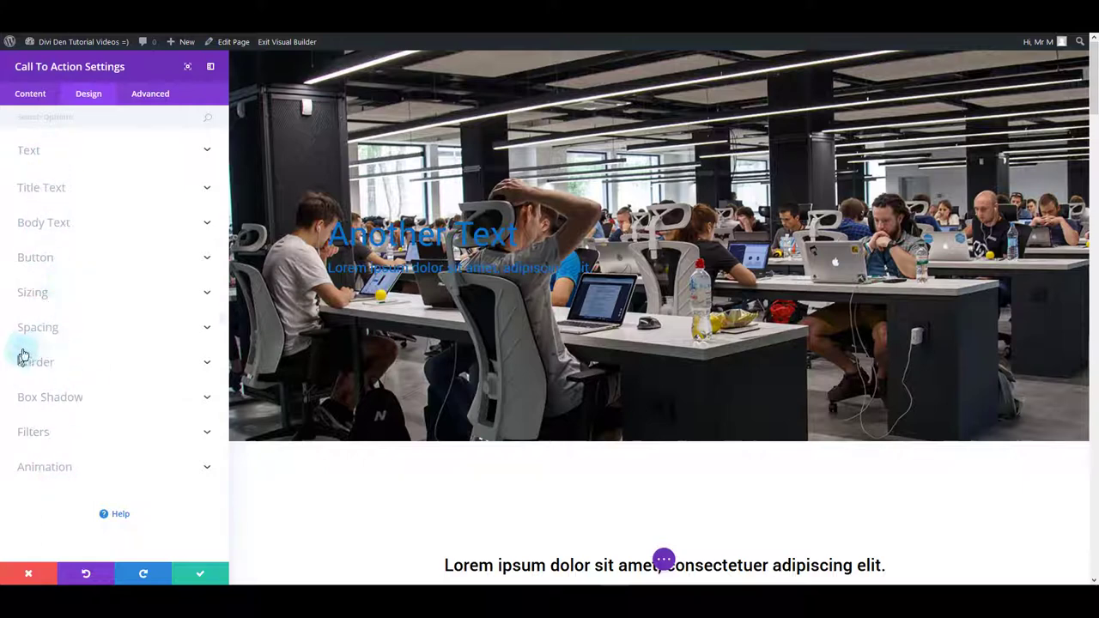
pyautogui.click(75, 154)
pyautogui.click(80, 154)
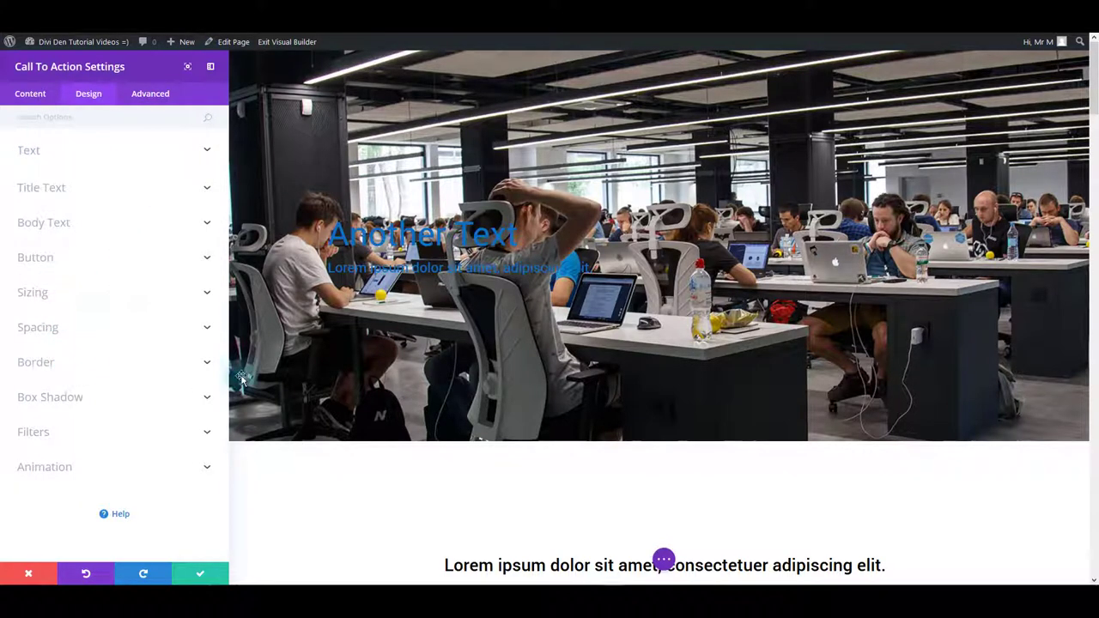
# - In the Advanced tab, inspect the CSS ID and CSS Class fields
pyautogui.click(151, 94)
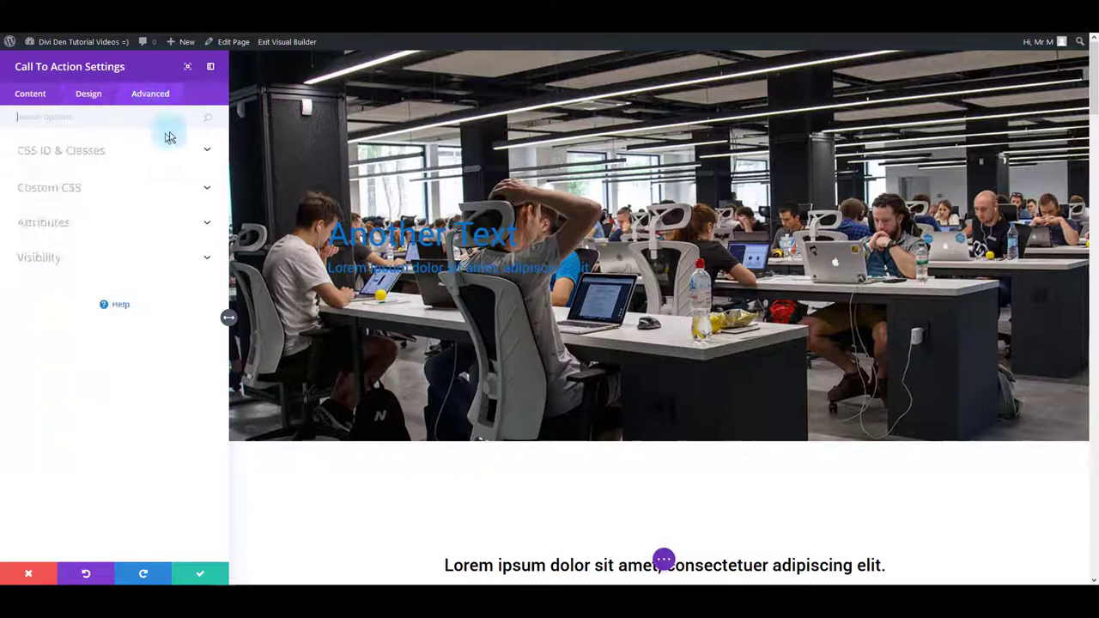
pyautogui.click(211, 154)
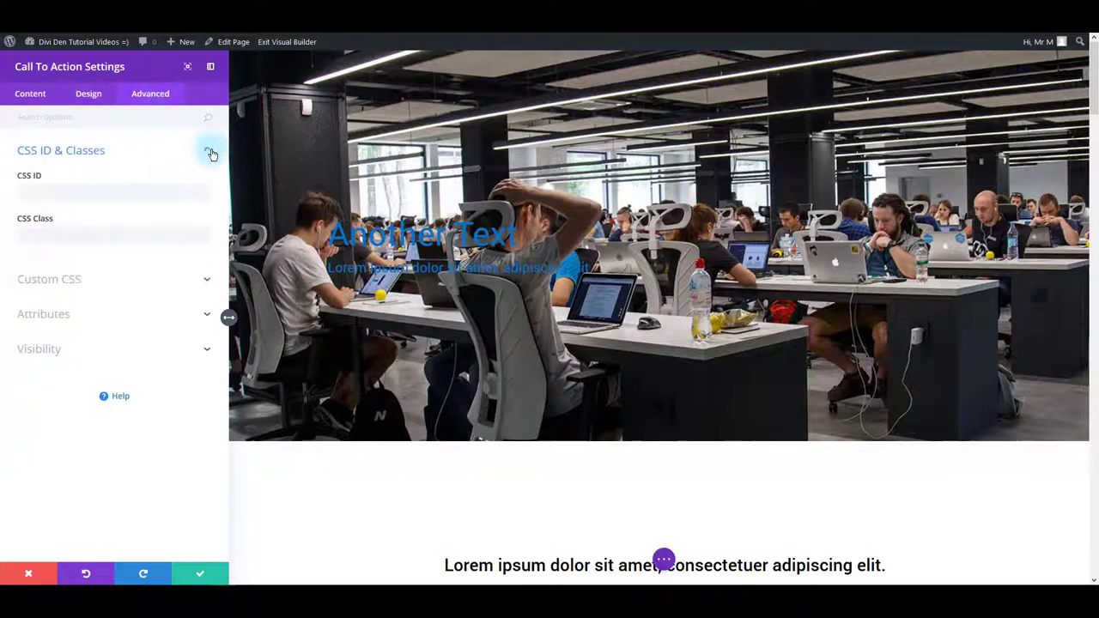
pyautogui.click(88, 194)
pyautogui.click(80, 230)
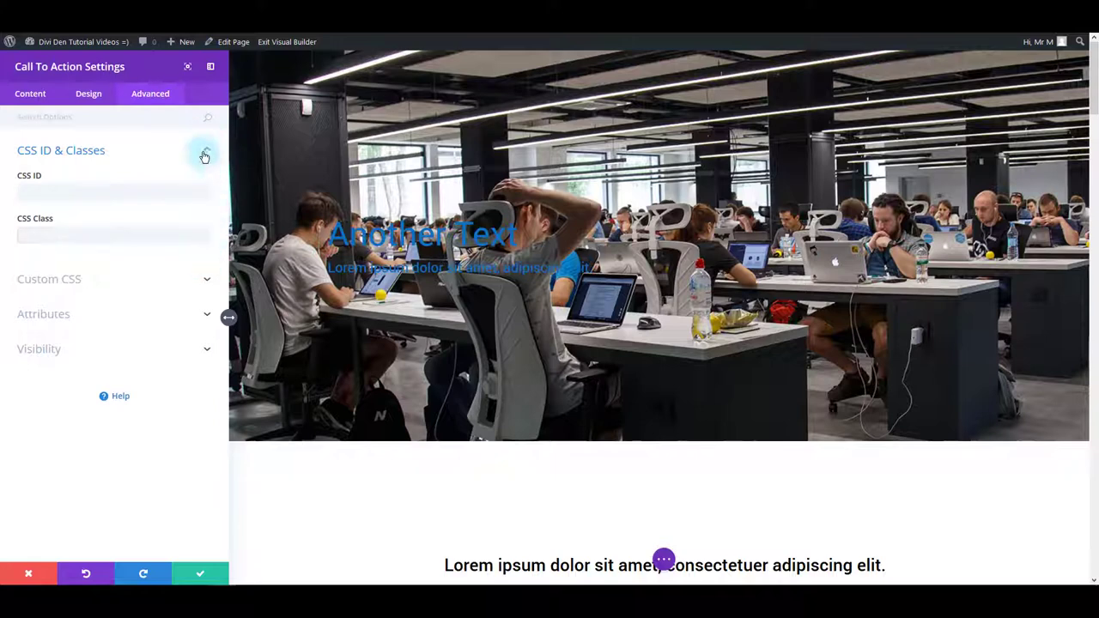
pyautogui.click(206, 151)
# - Review the call-to-action's Custom CSS fields, then collapse them
pyautogui.click(206, 191)
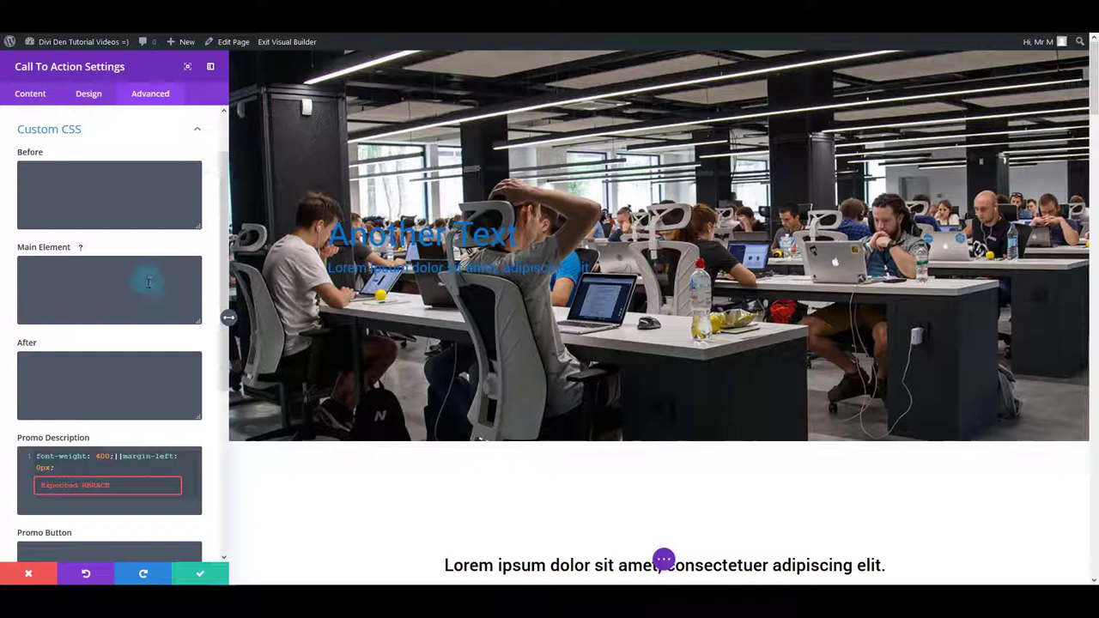
pyautogui.scroll(-3, 148, 284)
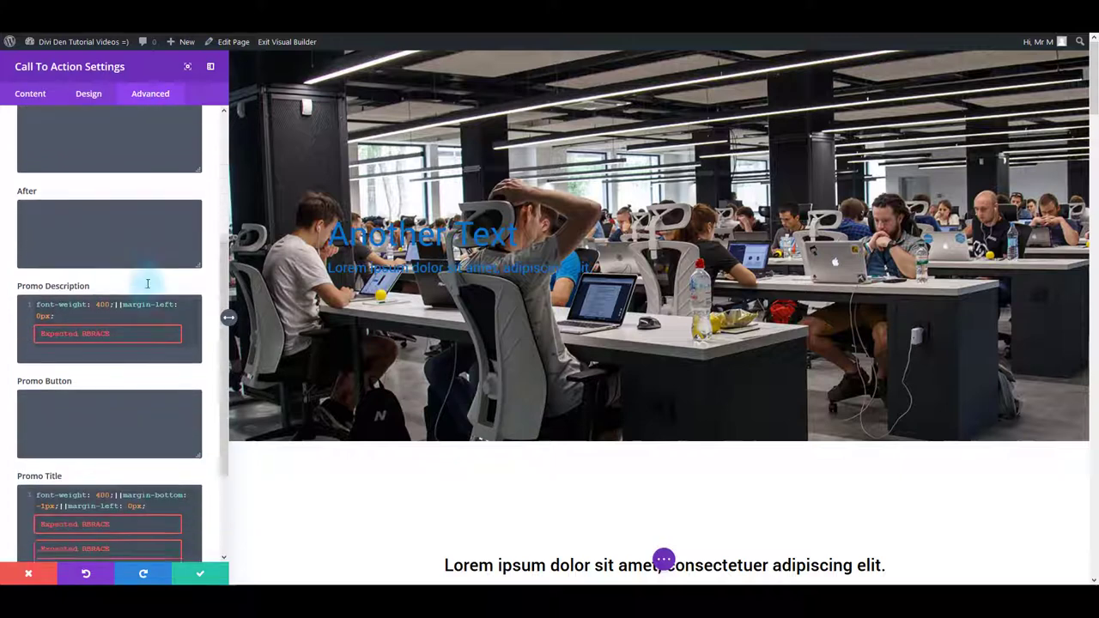
pyautogui.scroll(4, 147, 277)
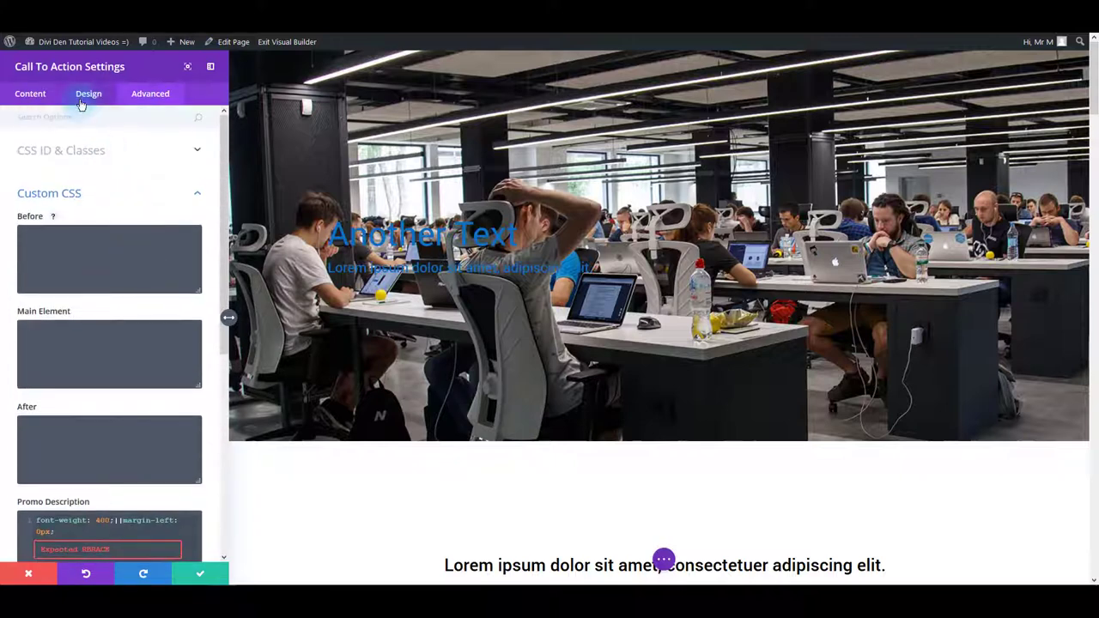
pyautogui.click(81, 98)
pyautogui.click(148, 98)
pyautogui.scroll(-2, 100, 347)
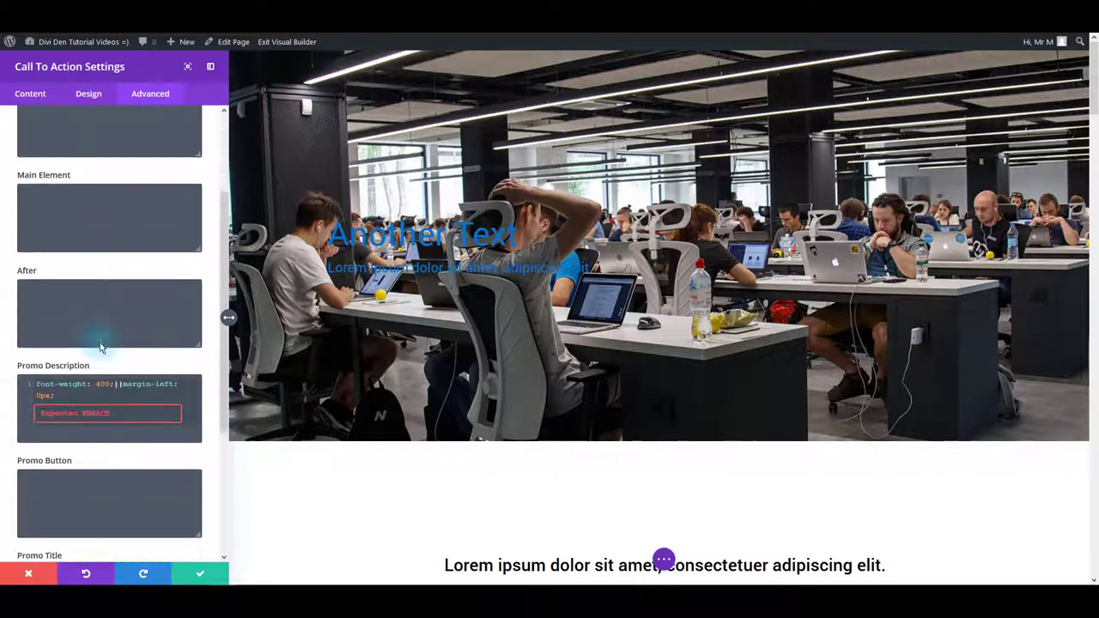
pyautogui.scroll(-1, 101, 347)
pyautogui.scroll(4, 129, 283)
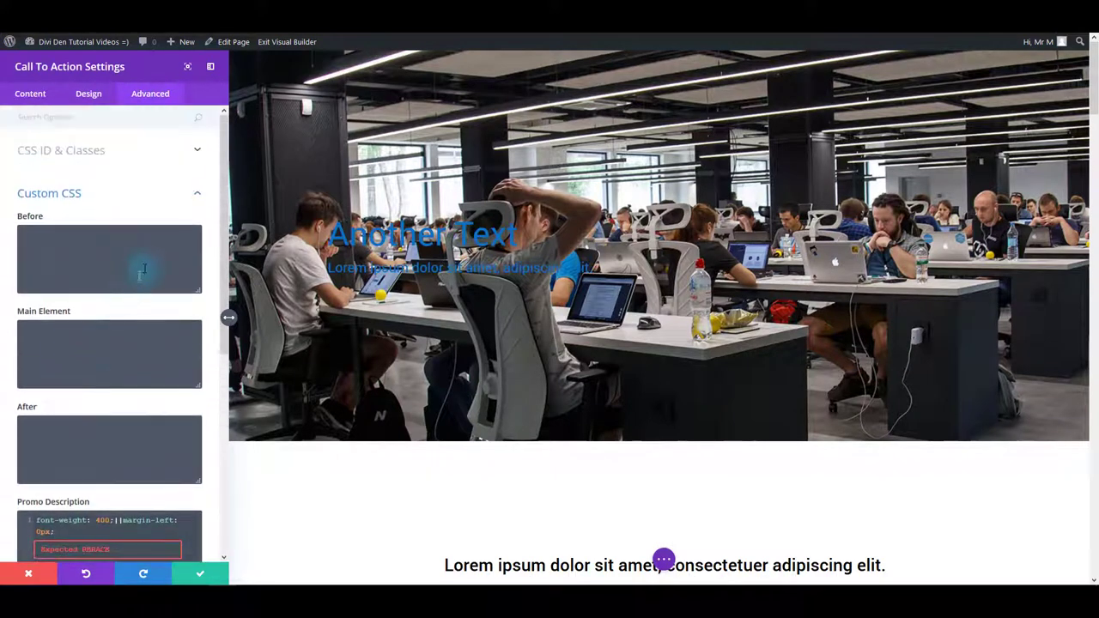
pyautogui.click(199, 195)
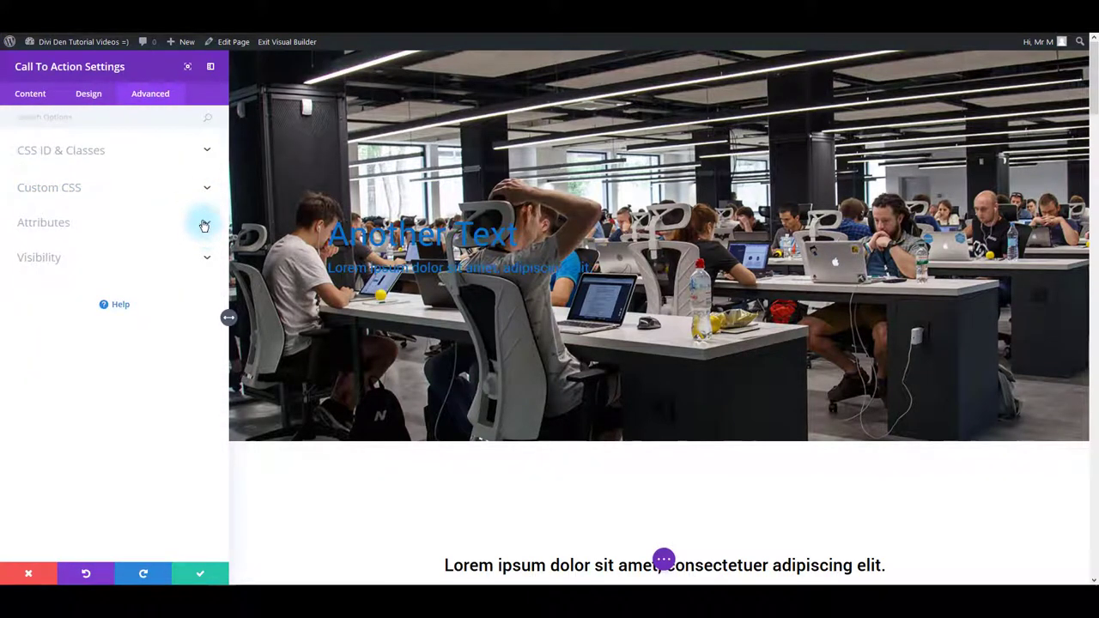
# - Check the Attributes and Visibility options, then close the module settings
pyautogui.click(207, 228)
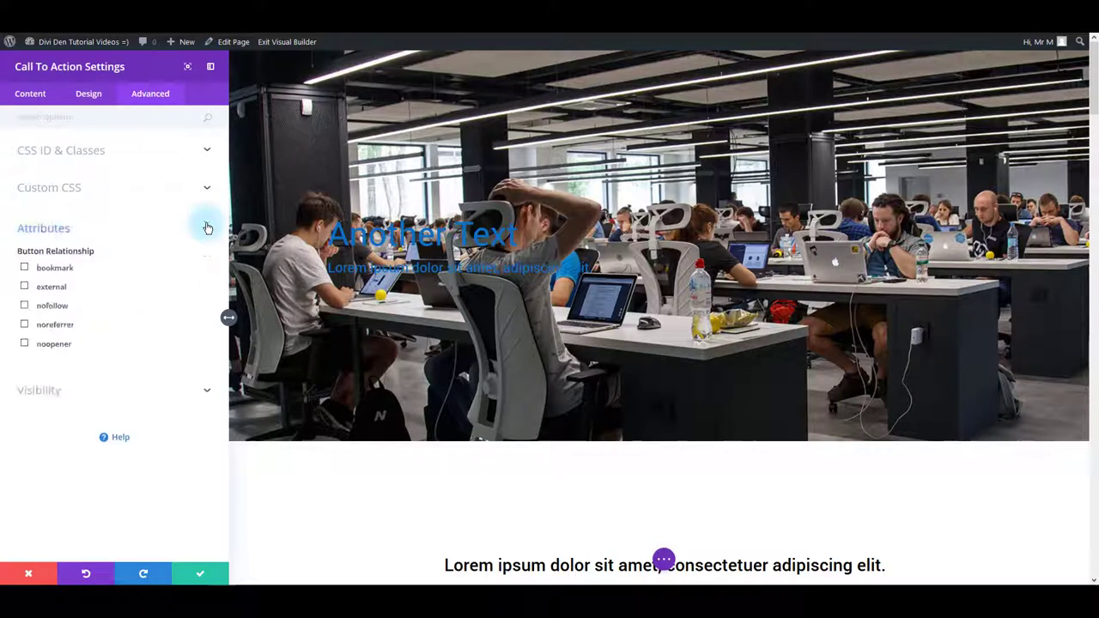
pyautogui.click(207, 228)
pyautogui.click(209, 255)
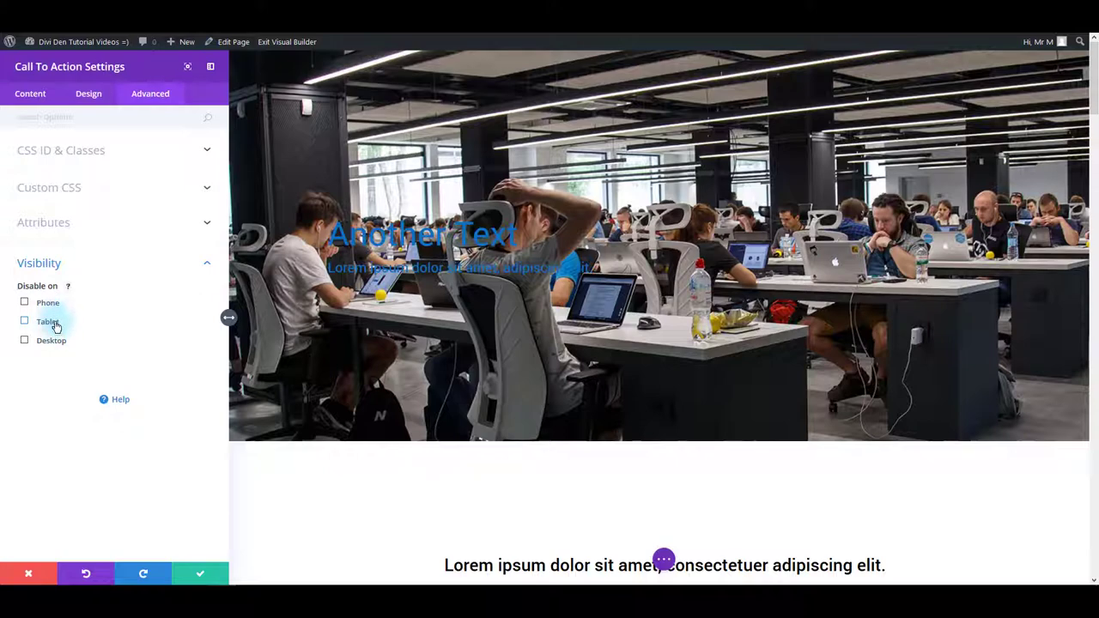
pyautogui.press('Escape')
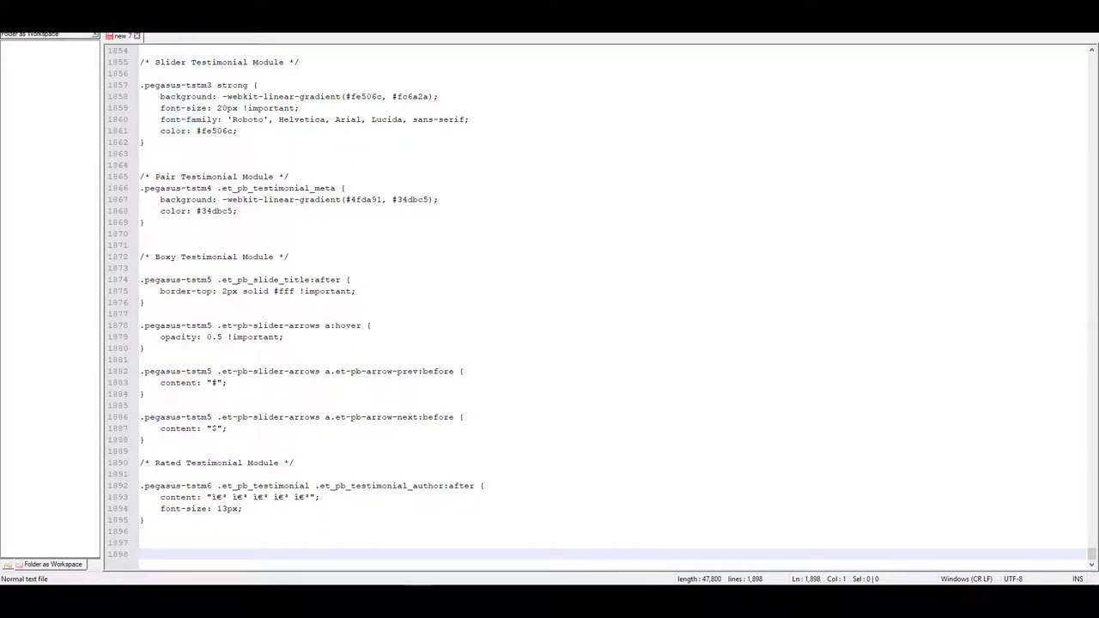
# - Set the Notepad++ document's language to CSS for syntax colouring
pyautogui.hotkey('alt', 'l')
pyautogui.moveTo(193, 46)
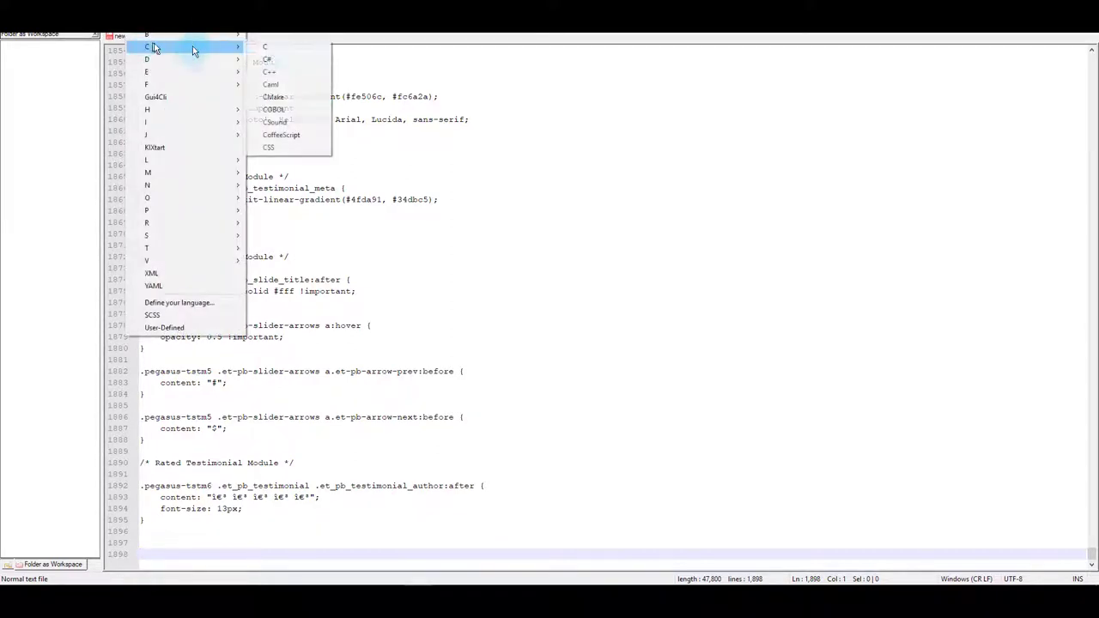
pyautogui.click(286, 148)
pyautogui.click(290, 152)
# - Scroll to the top of the stylesheet and point out the Services and Studio section comments
pyautogui.scroll(16, 314, 181)
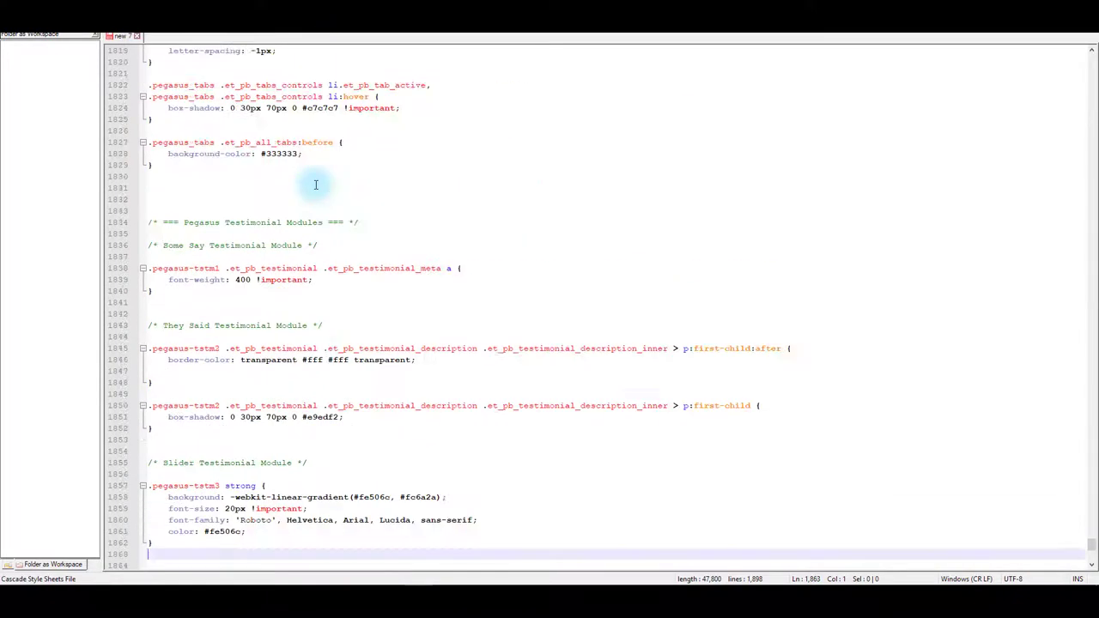
pyautogui.moveTo(1093, 538); pyautogui.dragTo(1092, 53)
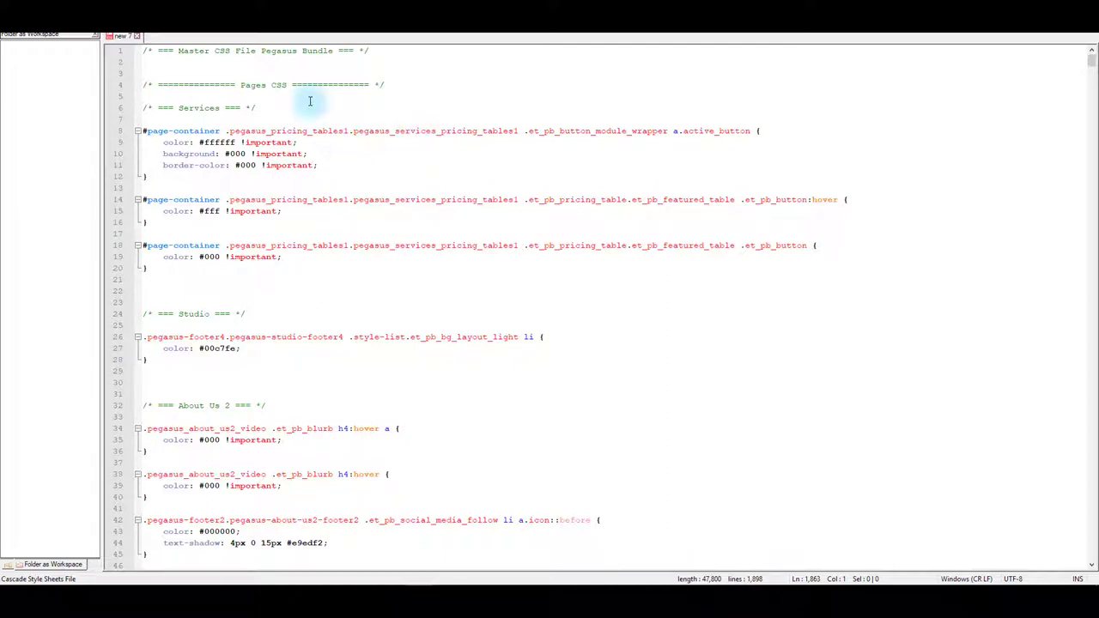
pyautogui.doubleClick(279, 51)
pyautogui.click(277, 85)
pyautogui.click(216, 108)
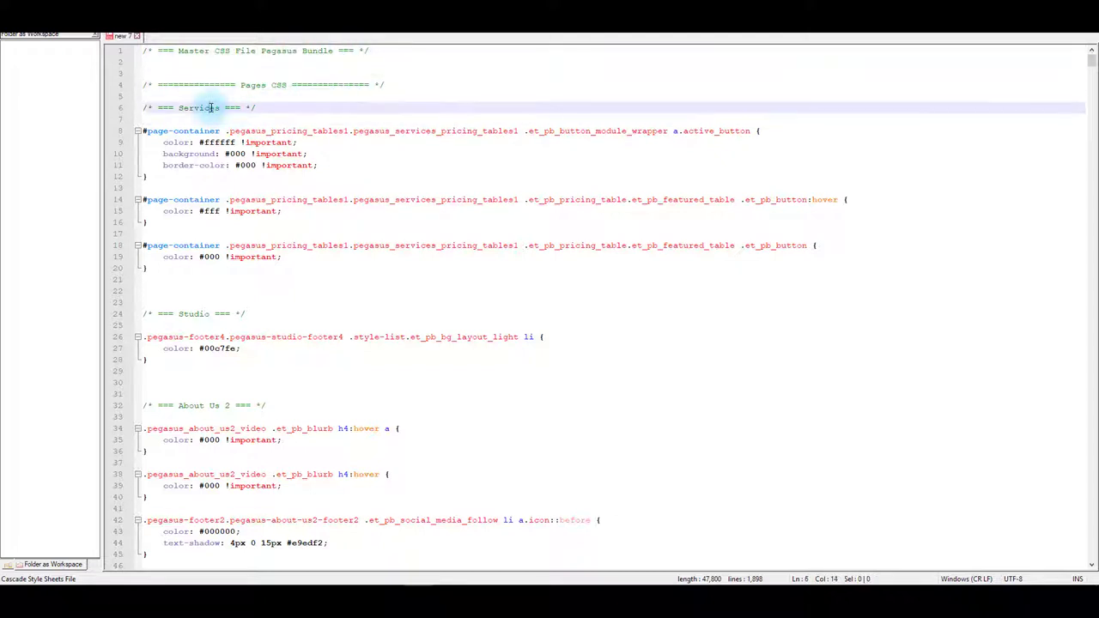
pyautogui.click(265, 314)
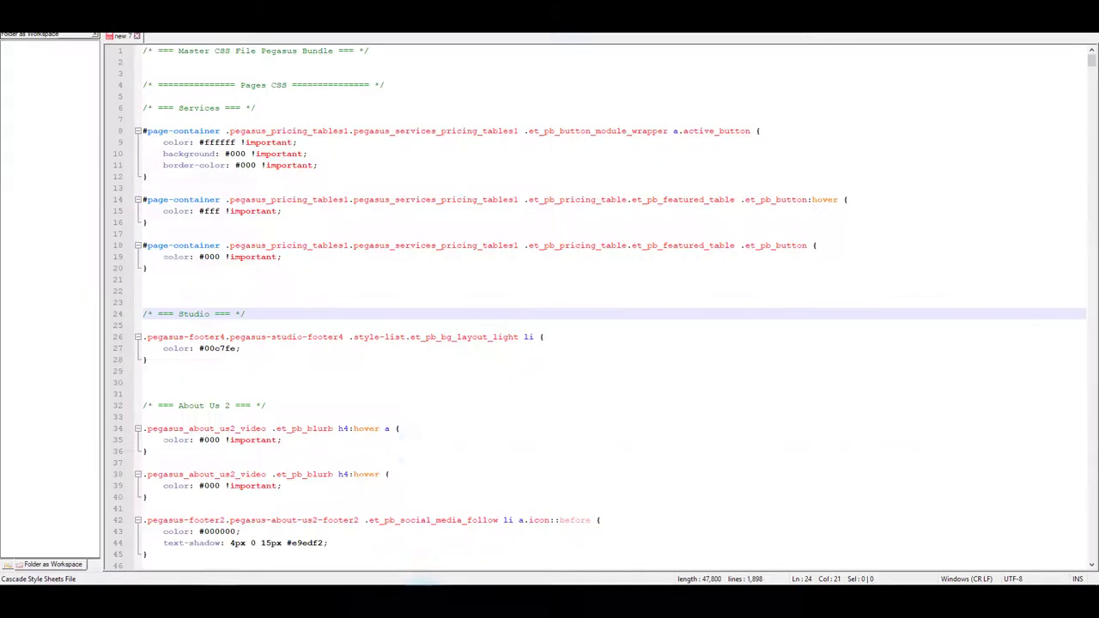
# - After viewing the live services page, return to the CSS file in Notepad++
pyautogui.click(417, 447)
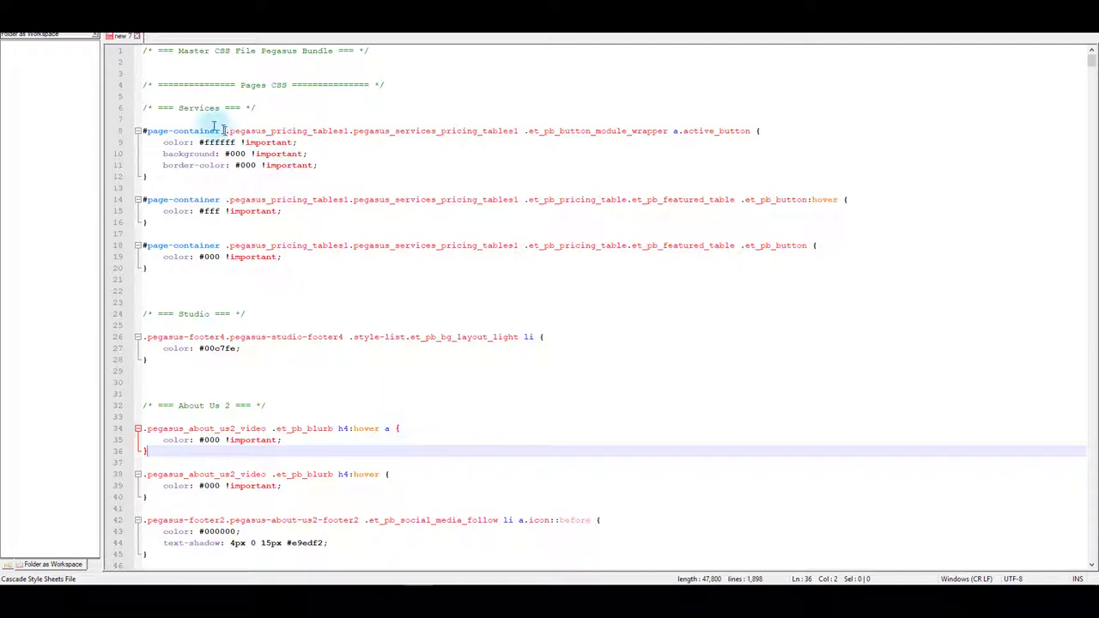
# - Highlight the Services comment and its three pricing-button rule blocks in the stylesheet
pyautogui.doubleClick(199, 108)
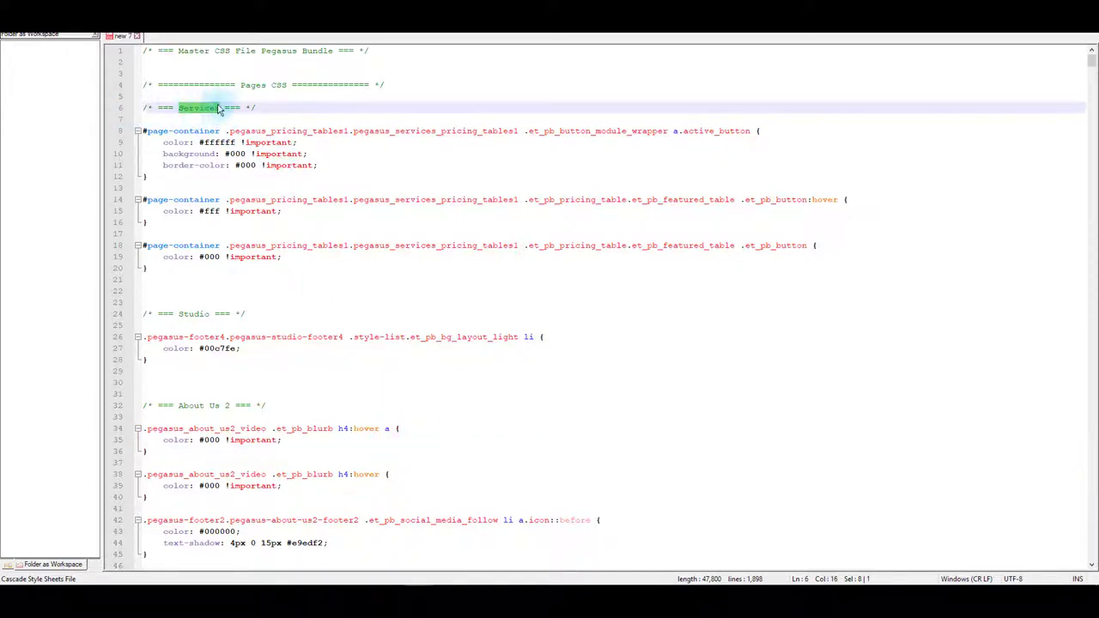
pyautogui.moveTo(258, 107); pyautogui.dragTo(143, 109)
pyautogui.click(206, 110)
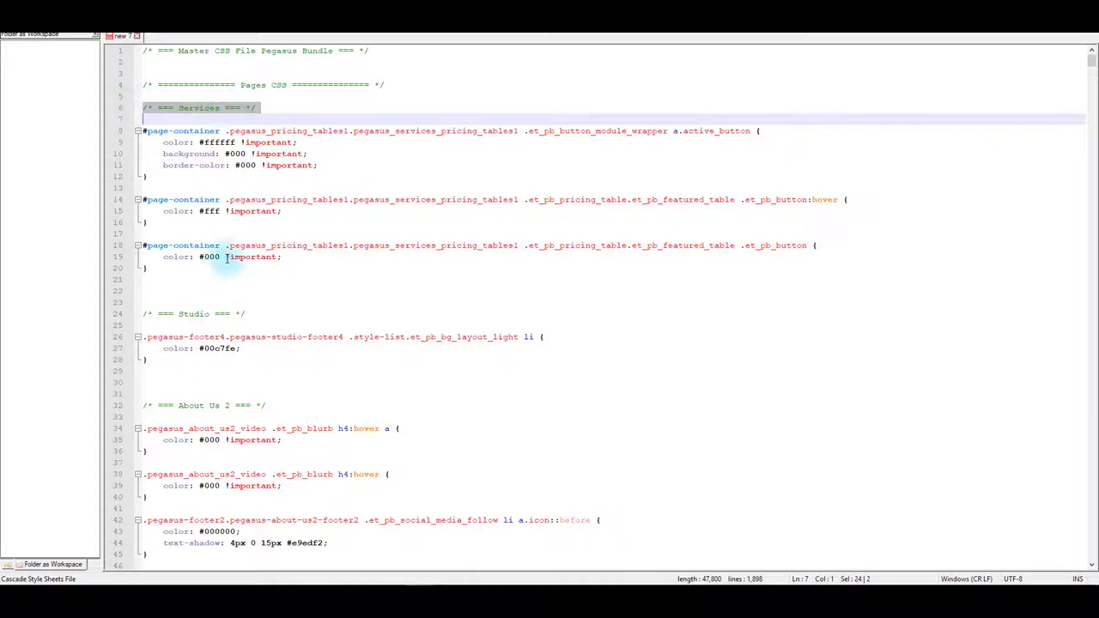
pyautogui.moveTo(216, 277); pyautogui.dragTo(122, 128)
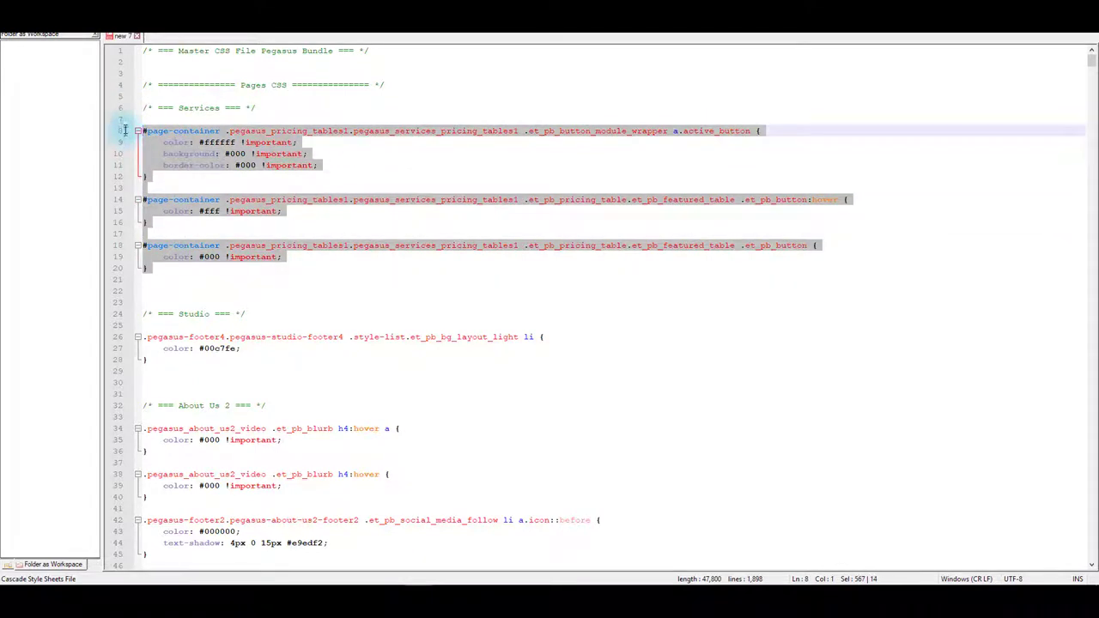
pyautogui.doubleClick(202, 108)
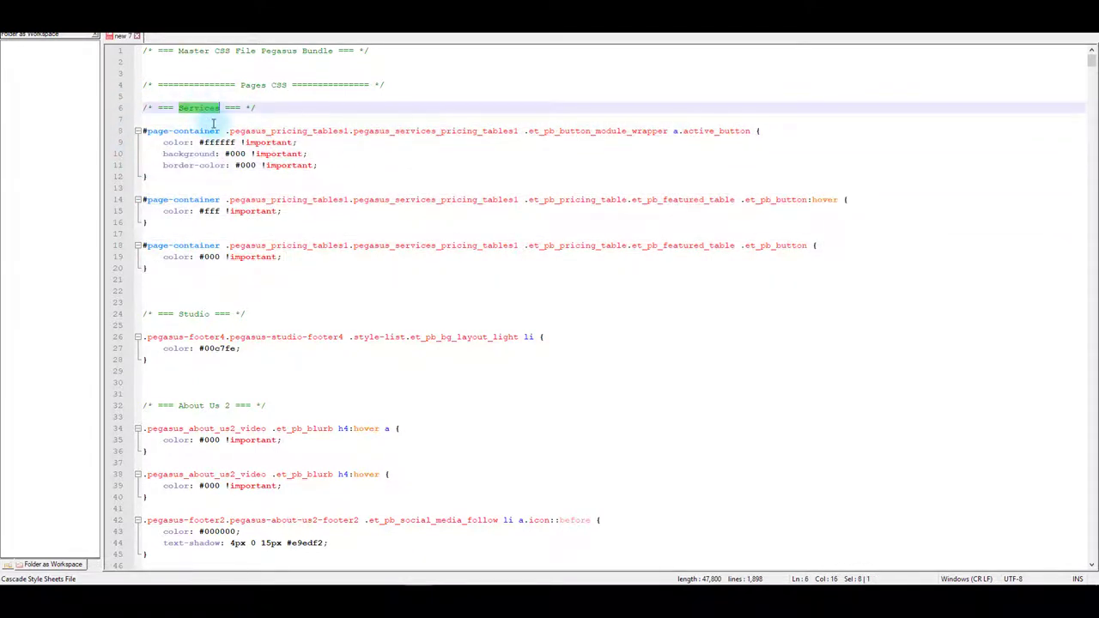
pyautogui.click(249, 325)
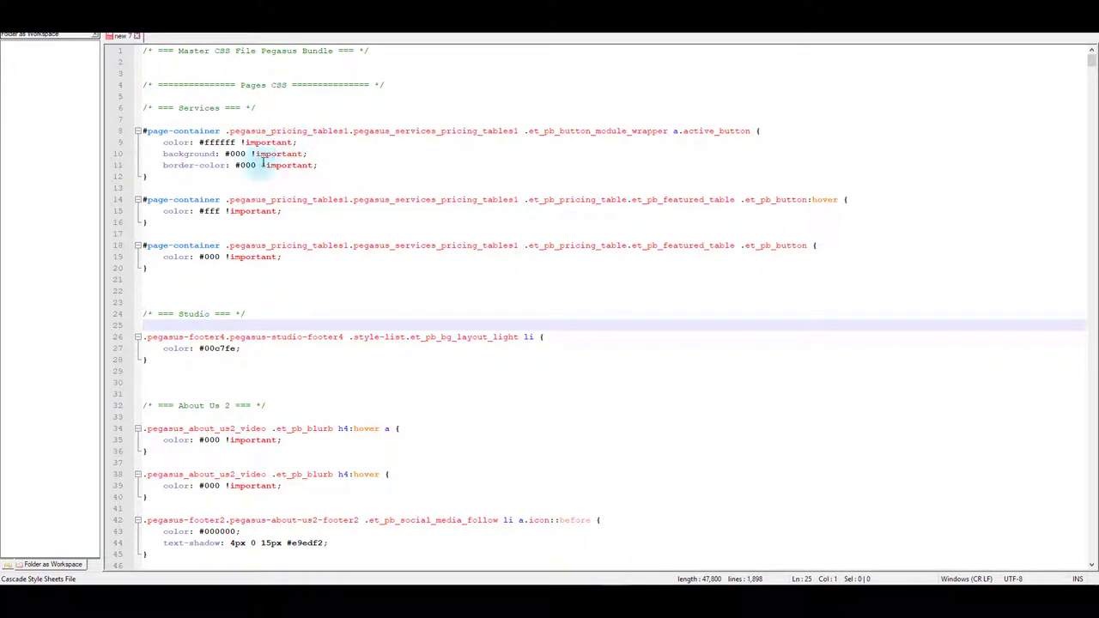
# - Highlight the active_button, et_pb_button and pegasus_pricing_tables1 selectors within the Services rules
pyautogui.doubleClick(717, 130)
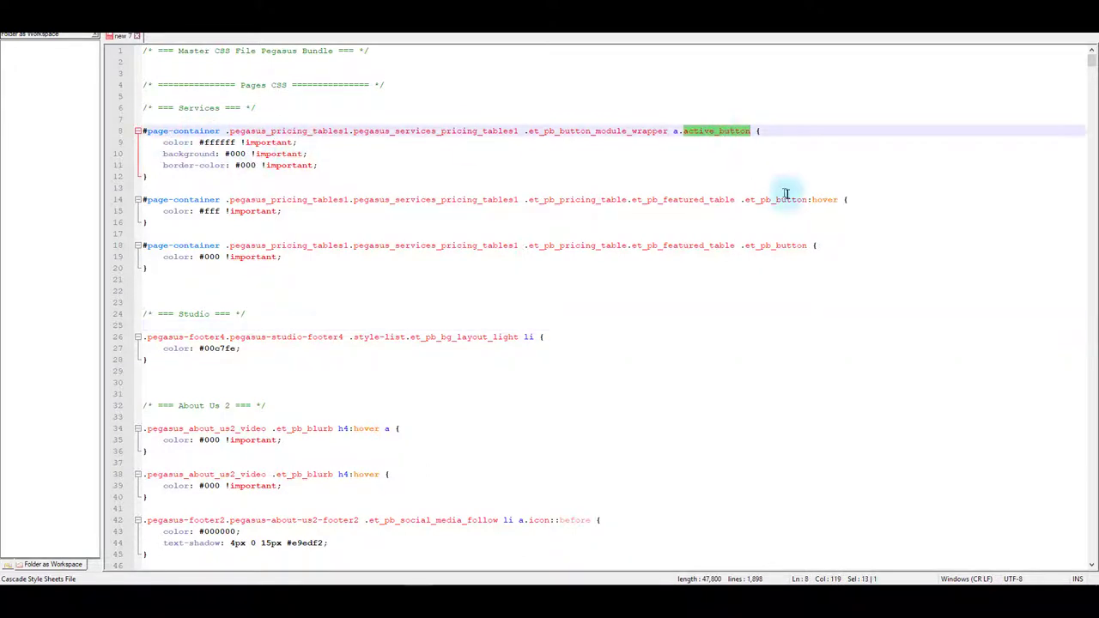
pyautogui.doubleClick(777, 199)
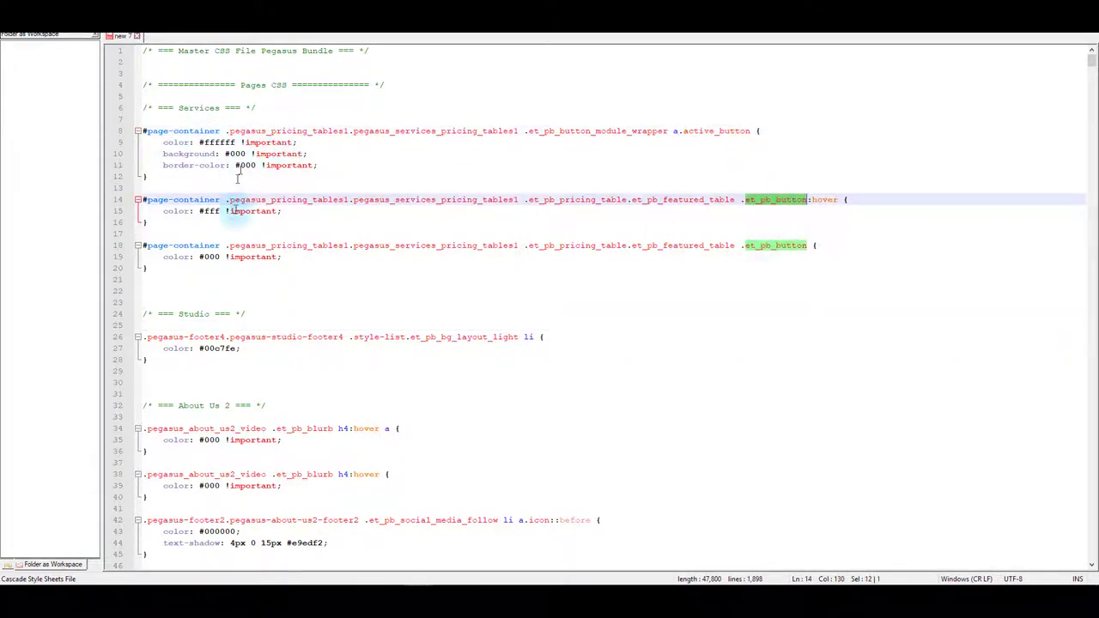
pyautogui.moveTo(176, 268); pyautogui.dragTo(110, 137)
pyautogui.doubleClick(713, 131)
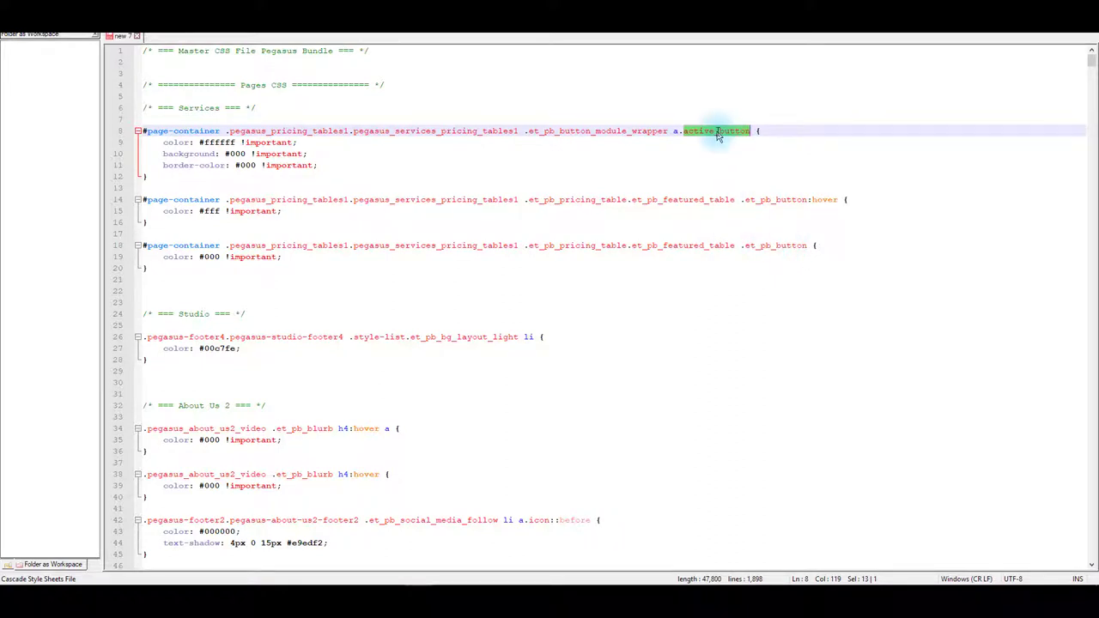
pyautogui.doubleClick(781, 199)
pyautogui.doubleClick(729, 131)
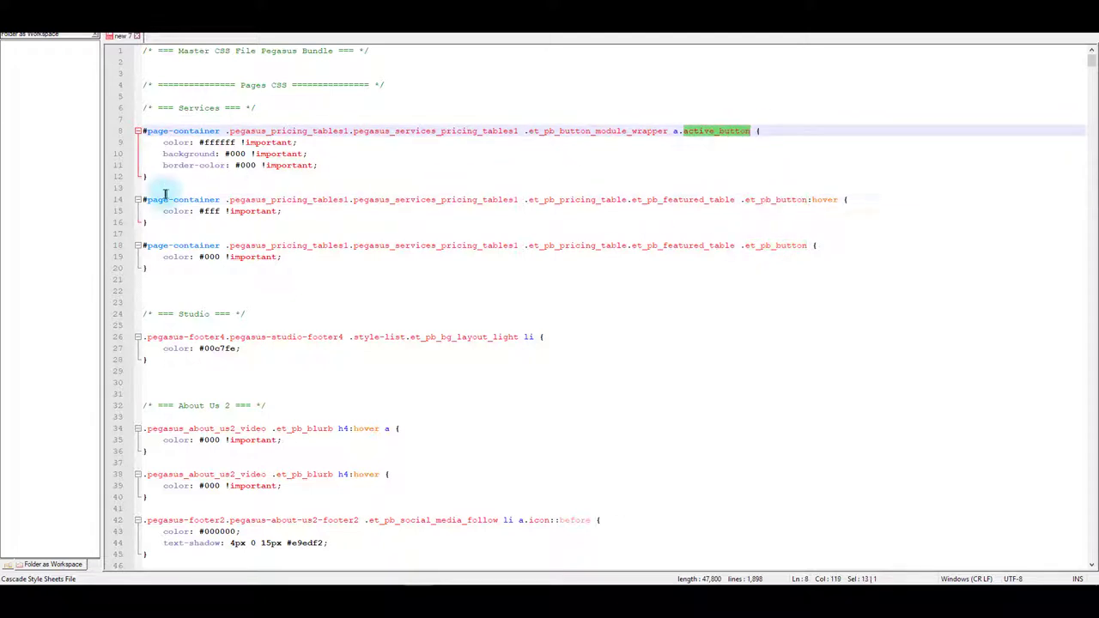
pyautogui.moveTo(168, 176); pyautogui.dragTo(128, 131)
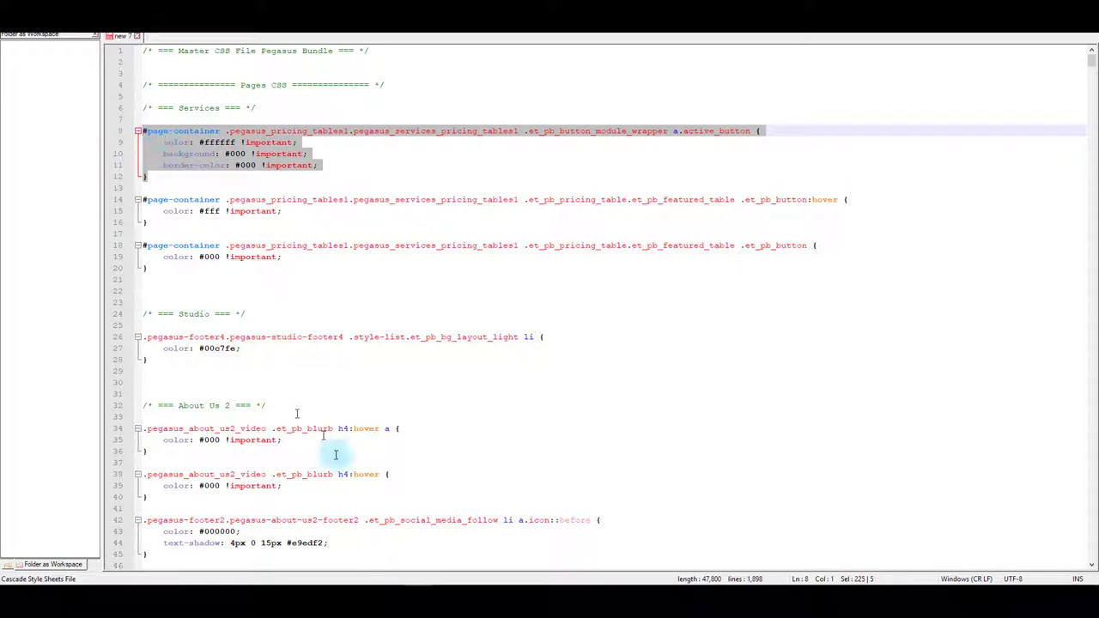
pyautogui.click(271, 121)
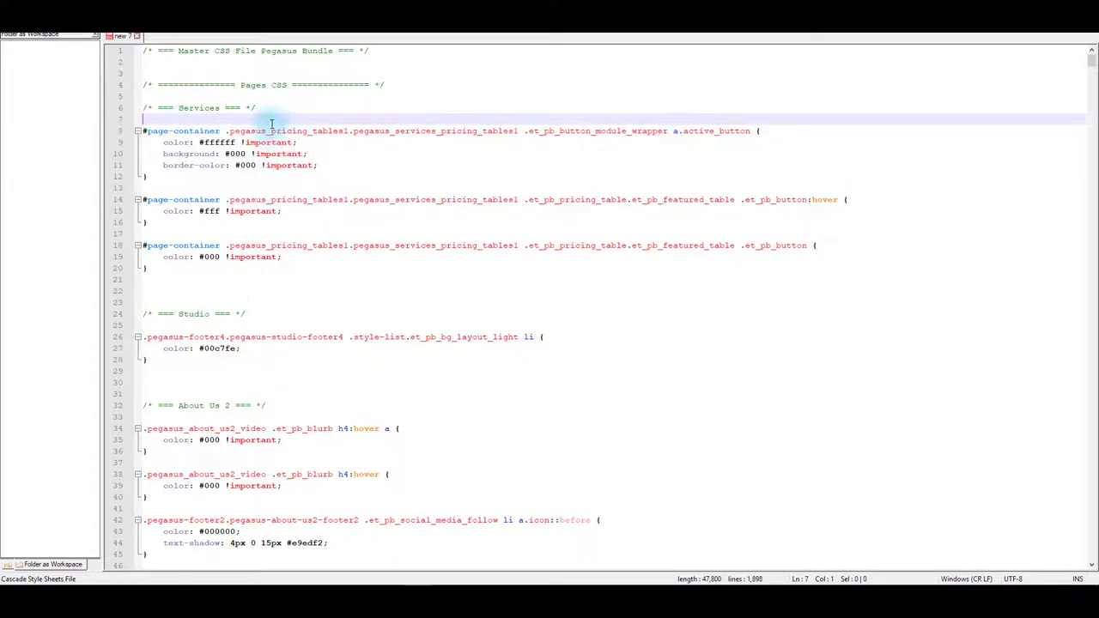
pyautogui.doubleClick(271, 132)
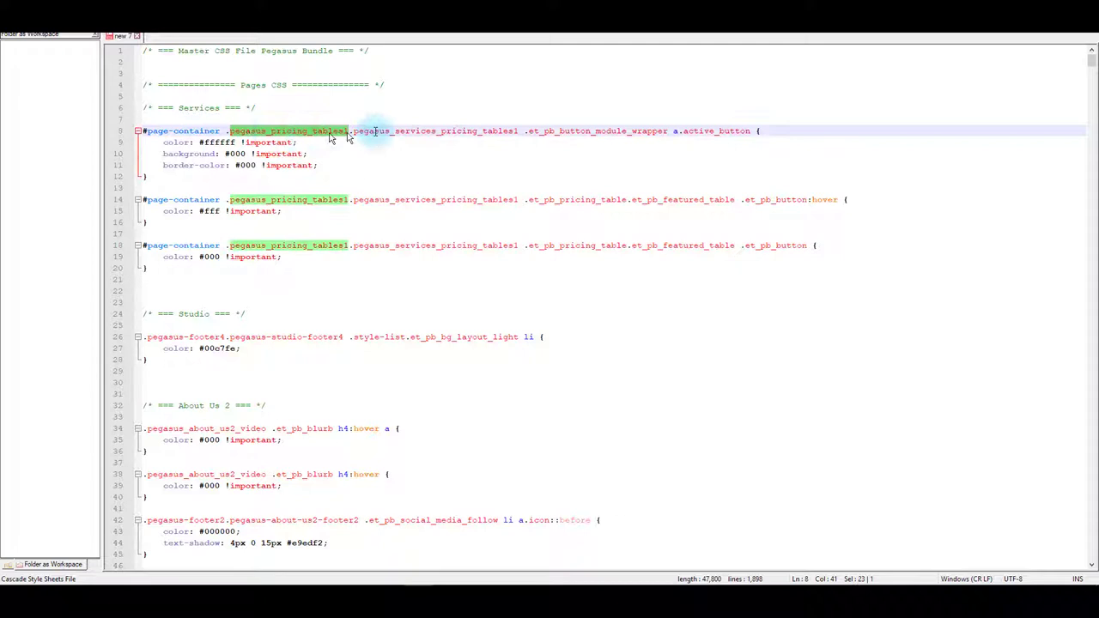
pyautogui.doubleClick(698, 131)
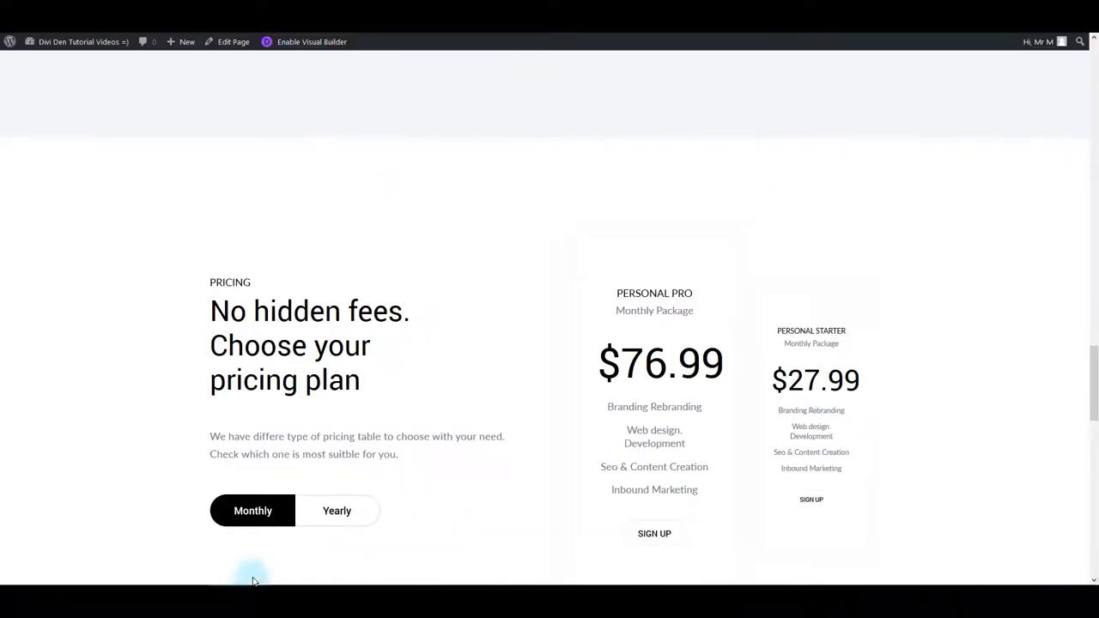
# - Scroll the site to the pricing plans, then select ffffff in the active-button rule in Notepad++
pyautogui.scroll(2, 292, 404)
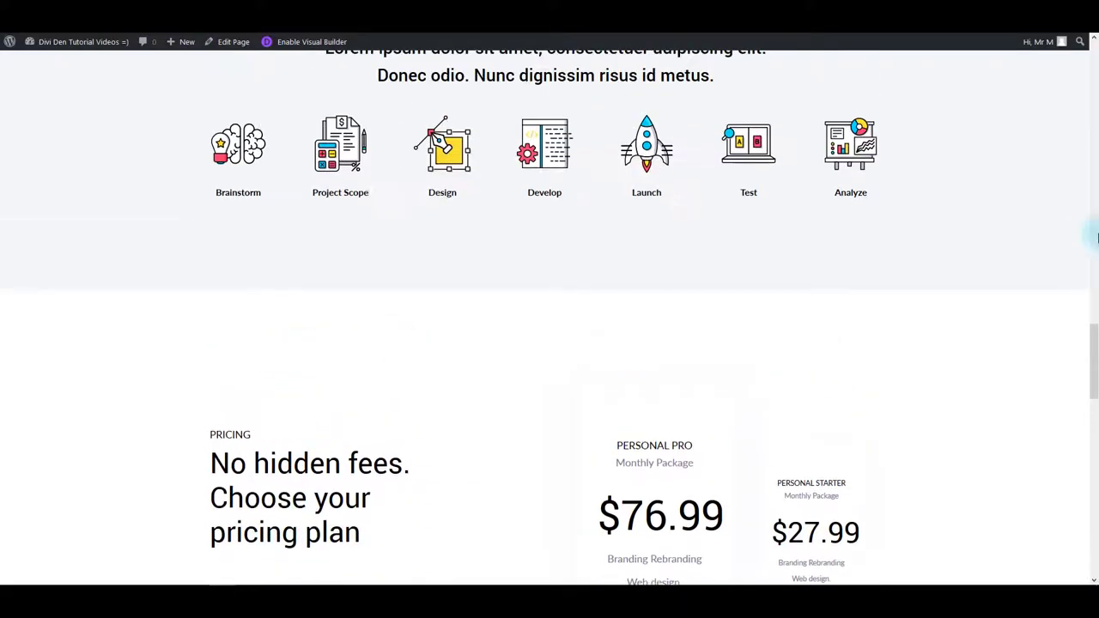
pyautogui.moveTo(1096, 350); pyautogui.dragTo(1095, 387)
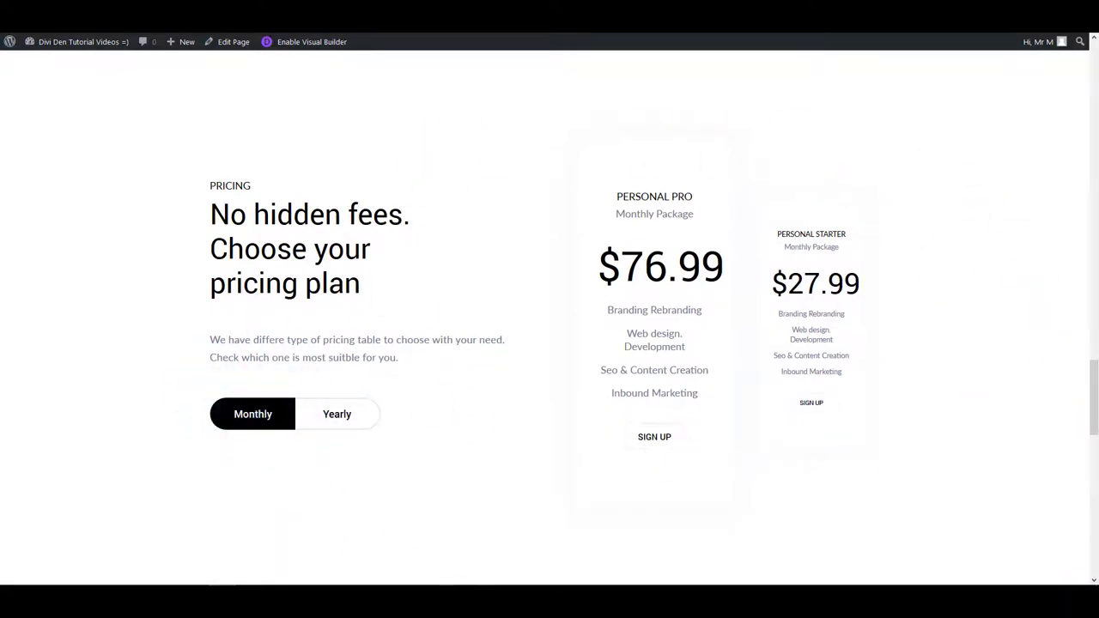
pyautogui.hotkey('alt', 'Tab')
pyautogui.click(378, 350)
pyautogui.doubleClick(216, 143)
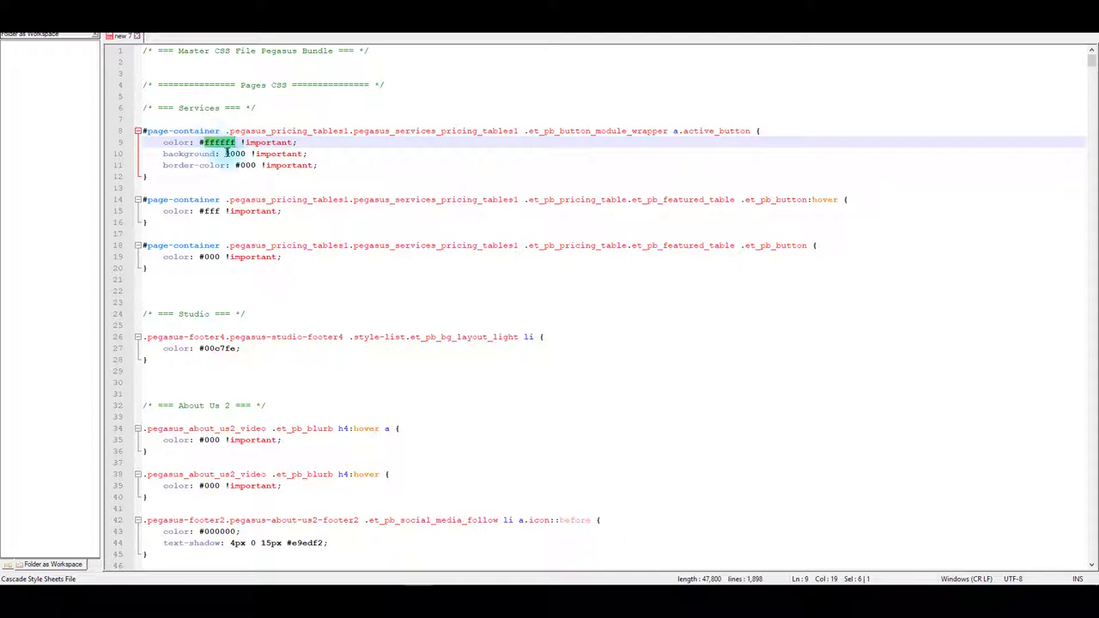
# - Change the active-button rule's background and border colour from black to blue
pyautogui.doubleClick(236, 153)
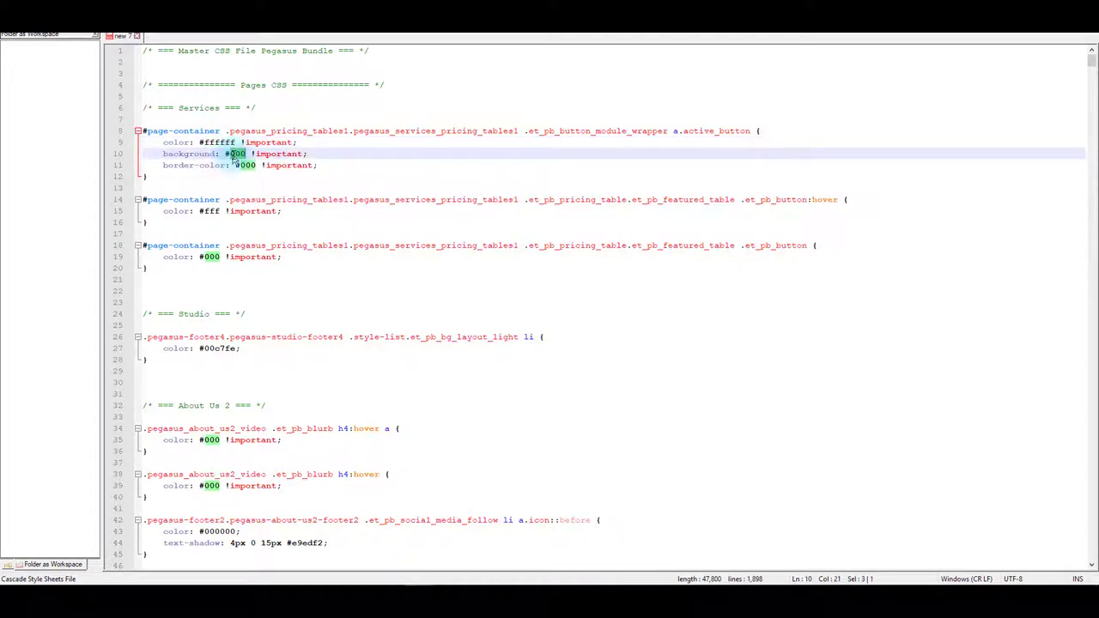
pyautogui.write('blue')
pyautogui.click(230, 155)
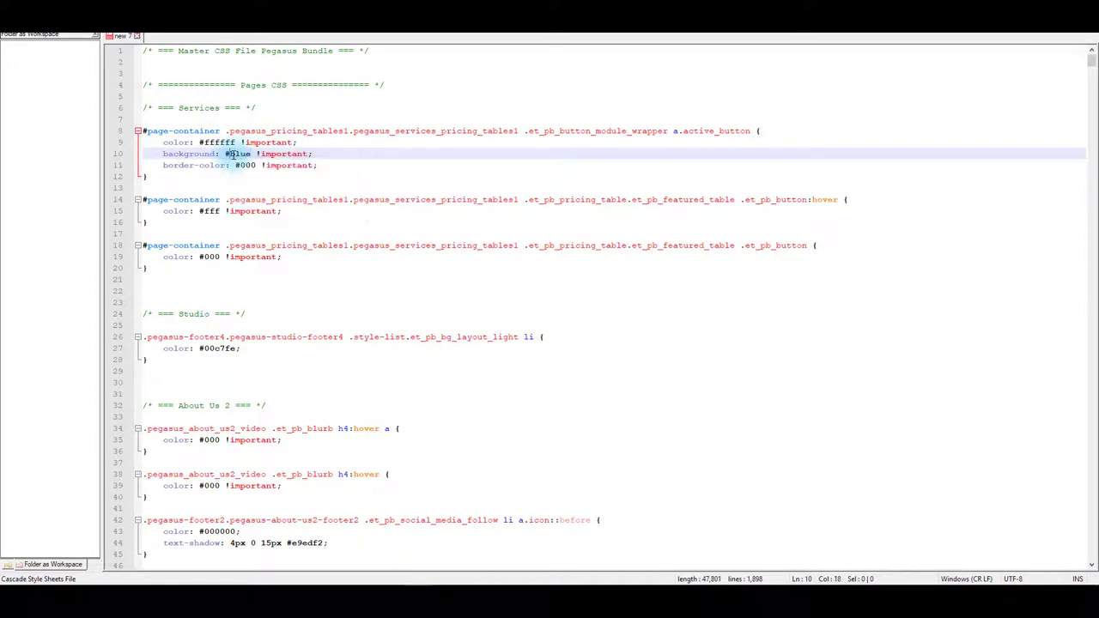
pyautogui.press('BackSpace')
pyautogui.moveTo(235, 165); pyautogui.dragTo(241, 164)
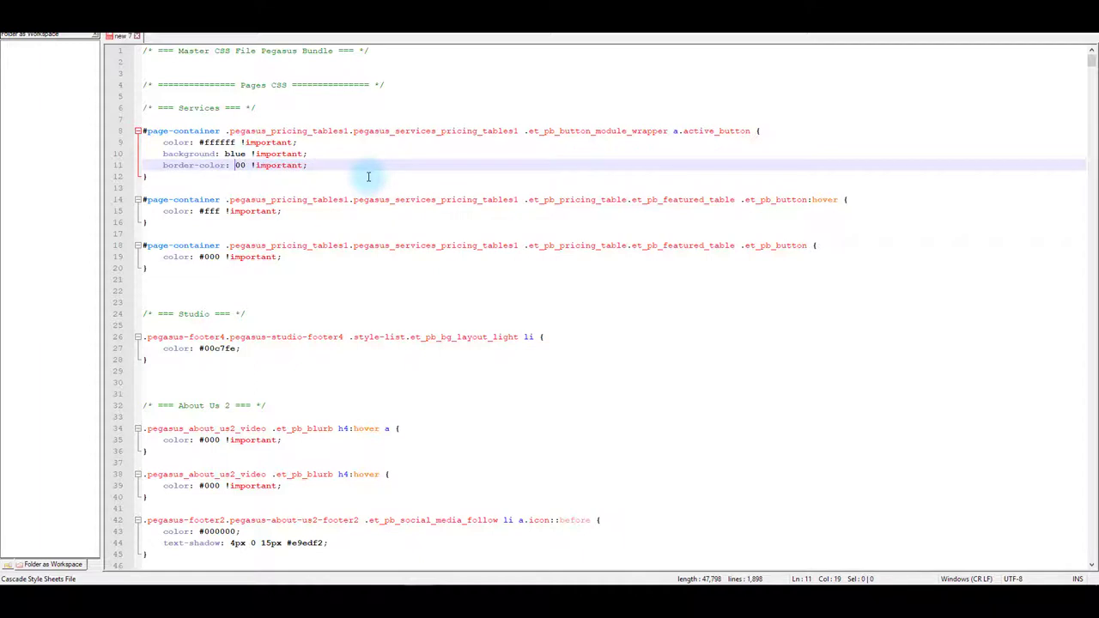
pyautogui.press('Delete')
pyautogui.press('Delete')
pyautogui.write('blue')
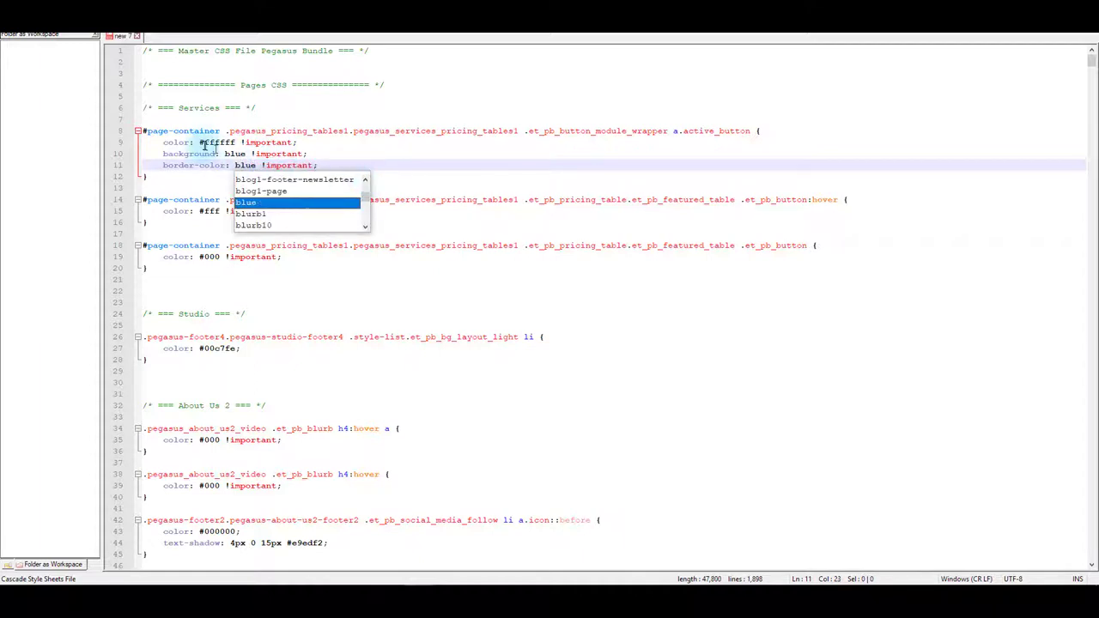
pyautogui.click(220, 142)
# - Select the a.active_button rule on lines 8–12 for copying
pyautogui.moveTo(145, 178); pyautogui.dragTo(112, 133)
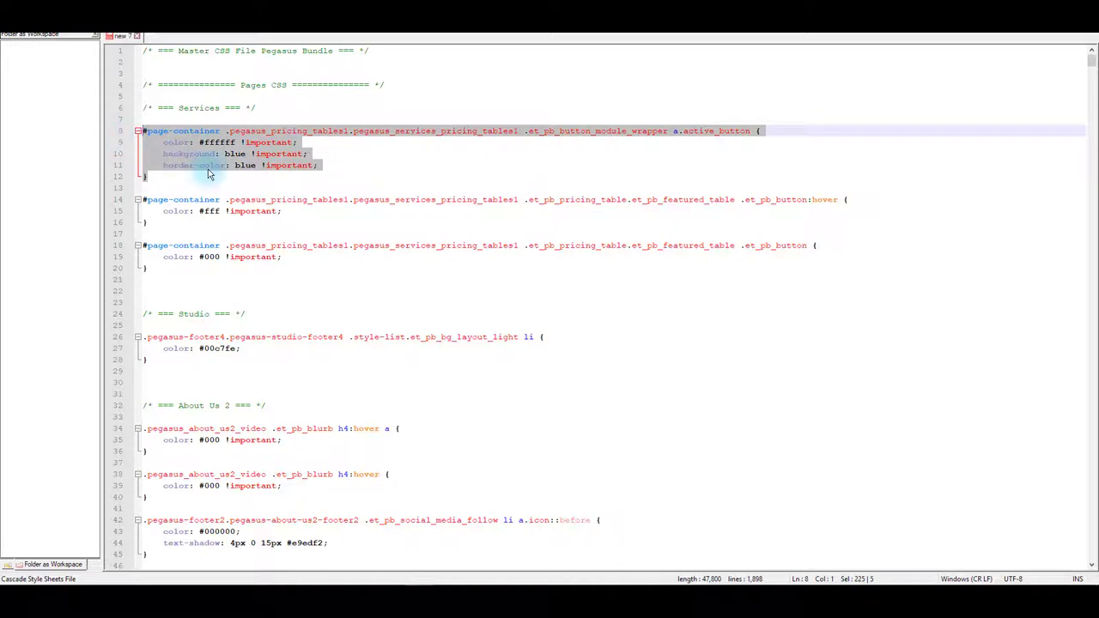
pyautogui.moveTo(208, 175); pyautogui.dragTo(100, 132)
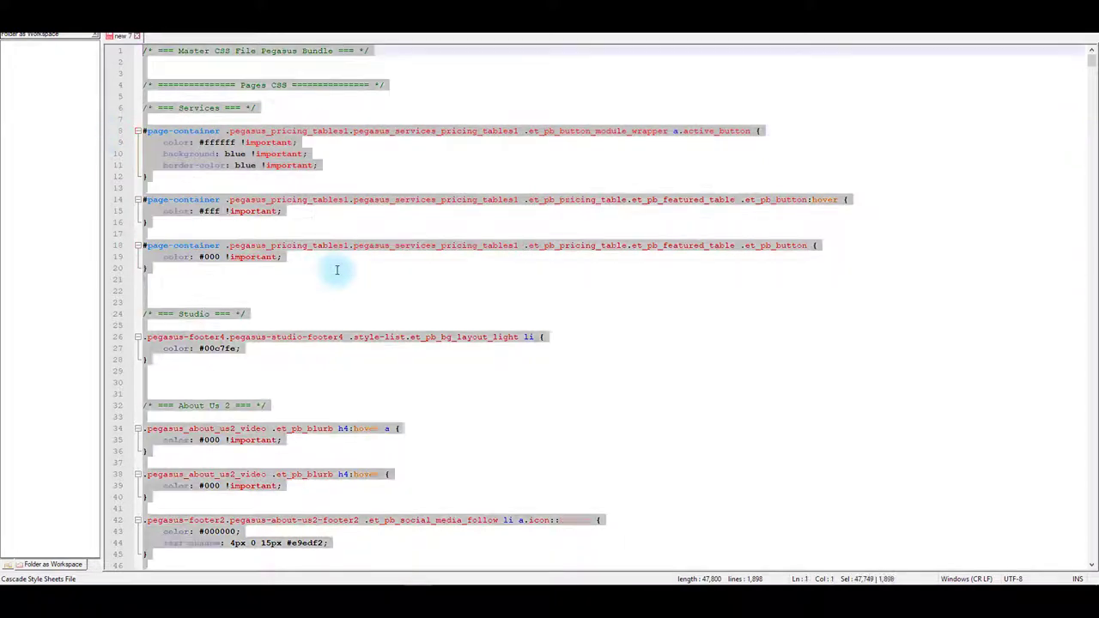
pyautogui.moveTo(149, 176); pyautogui.dragTo(111, 130)
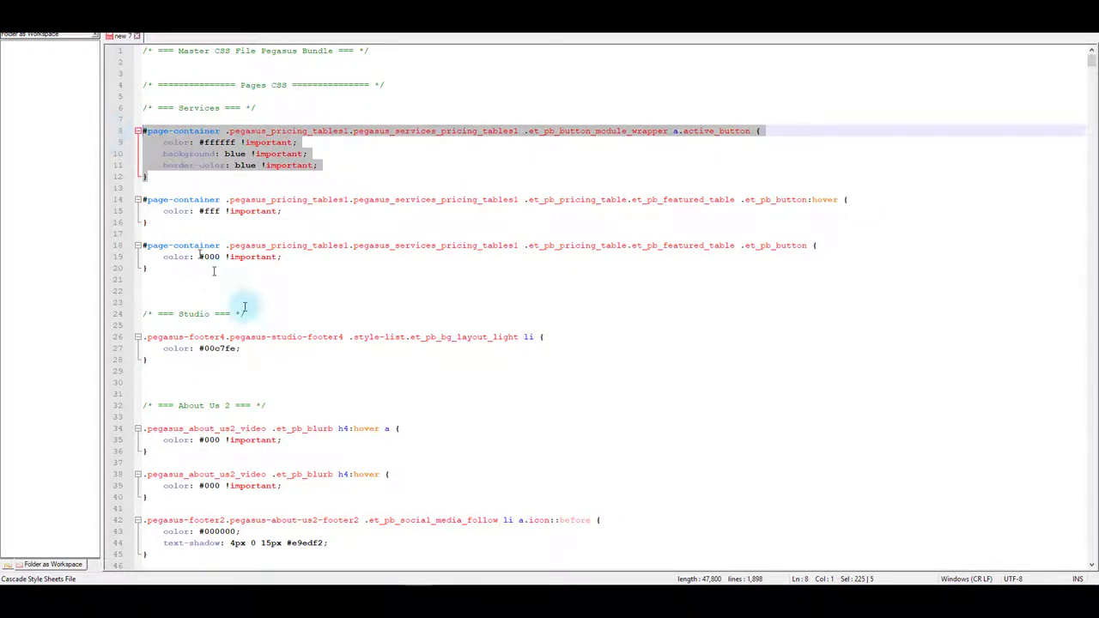
# - From the live Pegasus page in the browser, go to Edit Page to reach the Divi Builder layout
pyautogui.click(236, 601)
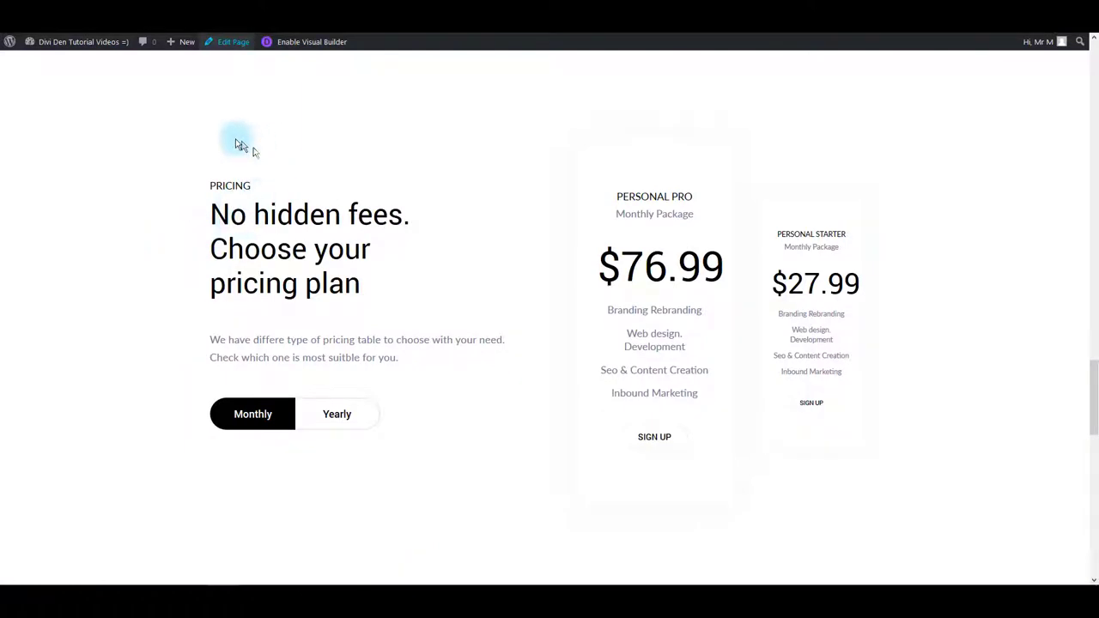
pyautogui.scroll(2, 274, 94)
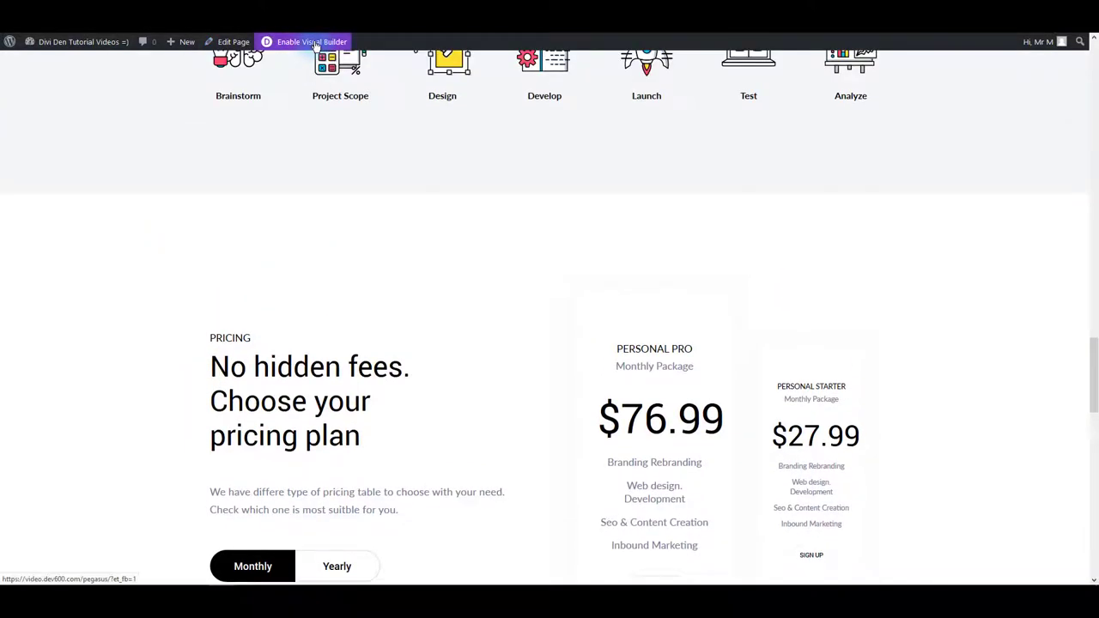
pyautogui.click(234, 43)
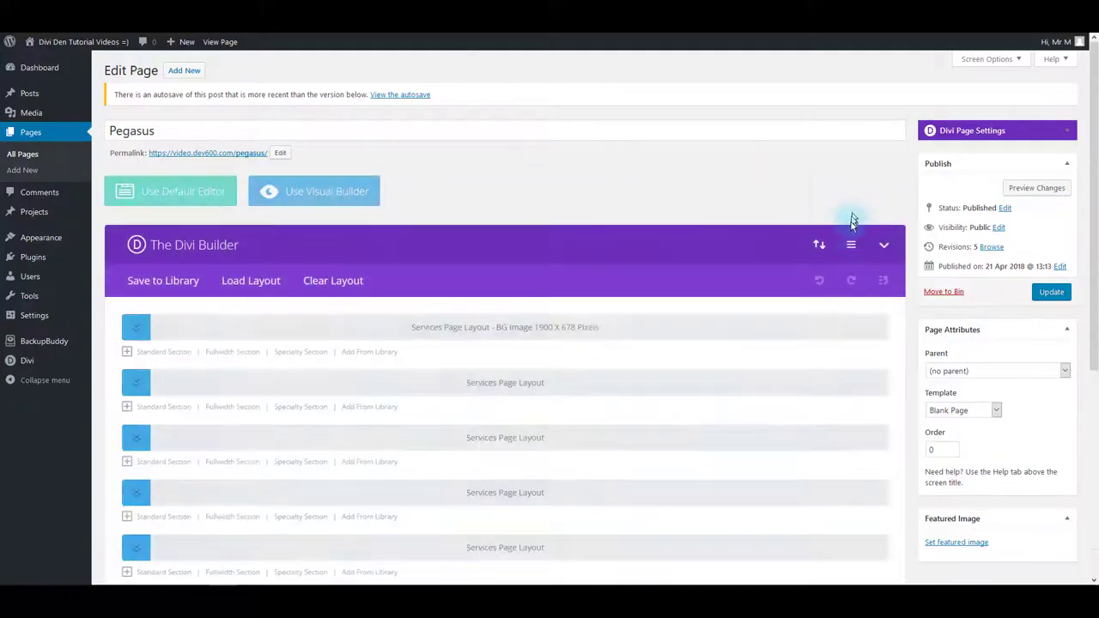
# - Paste the blue active-button rule into the page's Divi Builder Custom CSS and save the settings
pyautogui.click(851, 247)
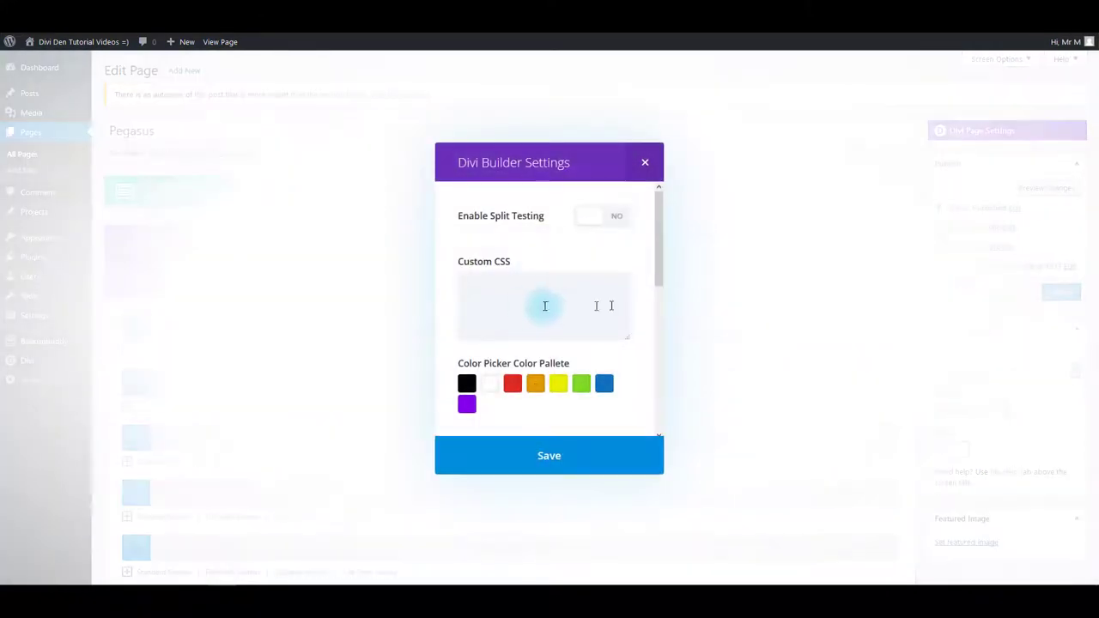
pyautogui.click(537, 290)
pyautogui.hotkey('ctrl', 'v')
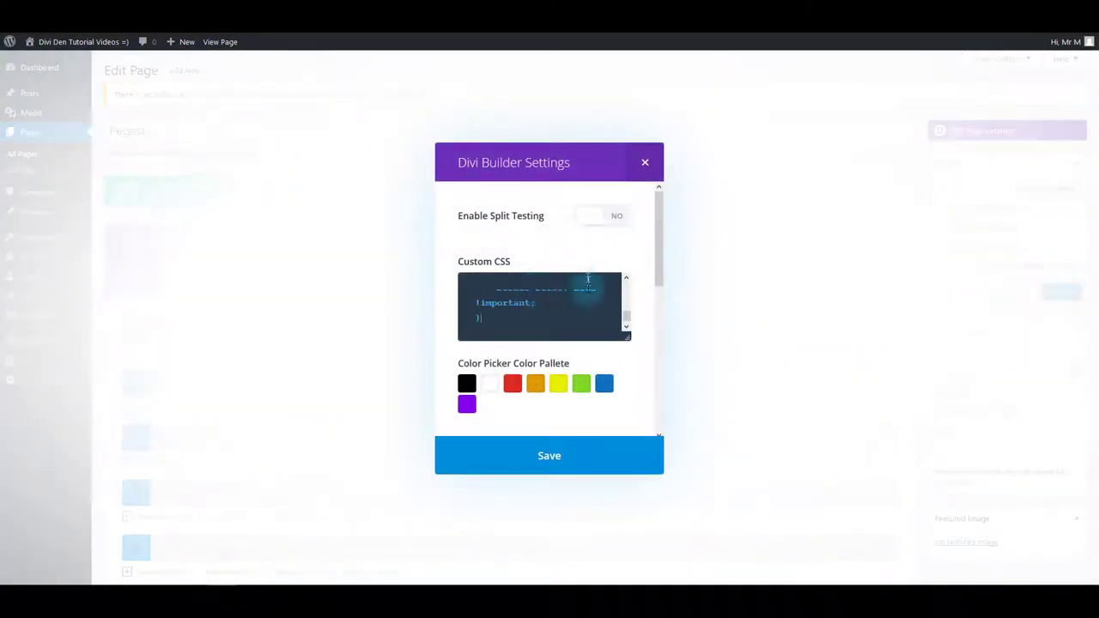
pyautogui.moveTo(627, 336); pyautogui.dragTo(626, 400)
pyautogui.scroll(5, 623, 363)
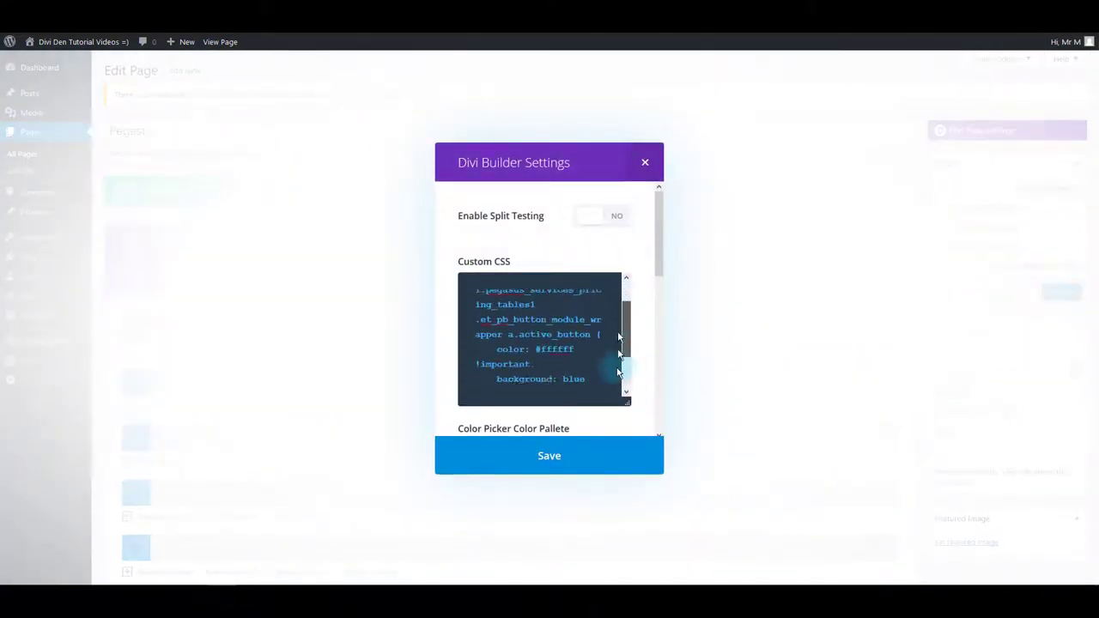
pyautogui.scroll(-5, 623, 370)
pyautogui.click(564, 465)
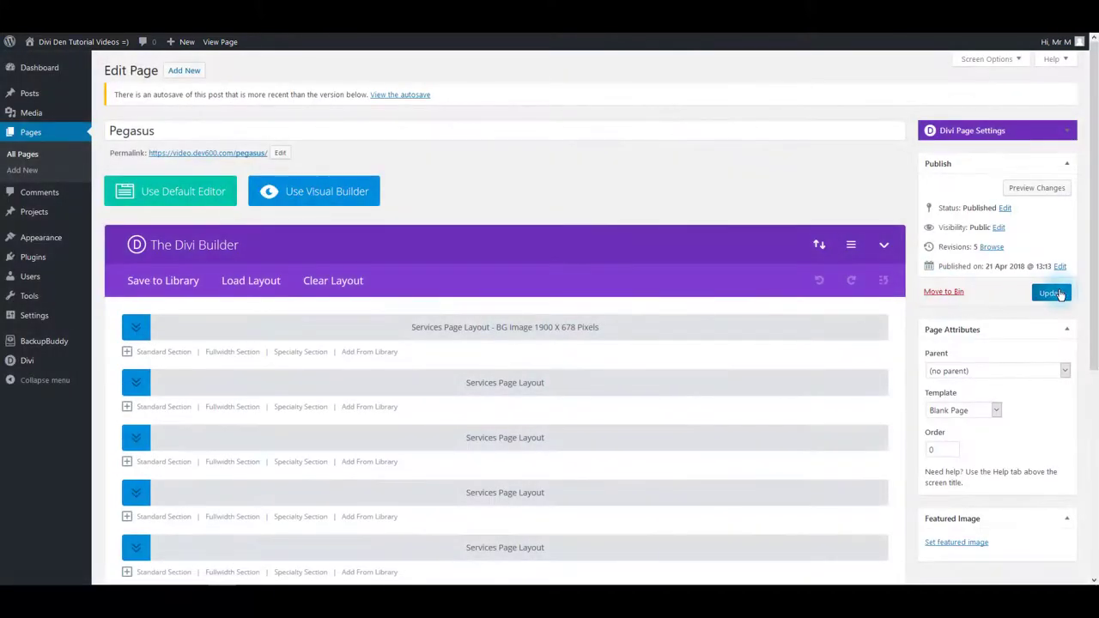
# - Update the Pegasus page and check that the Monthly and Yearly toggles turn blue when active
pyautogui.click(1051, 292)
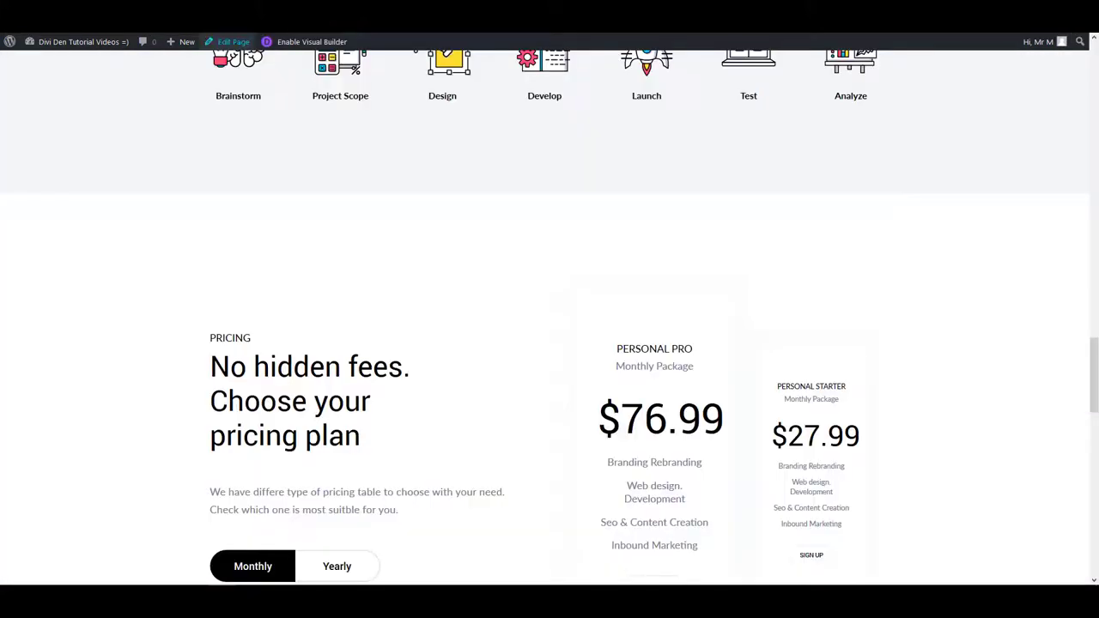
pyautogui.scroll(20, 74, 434)
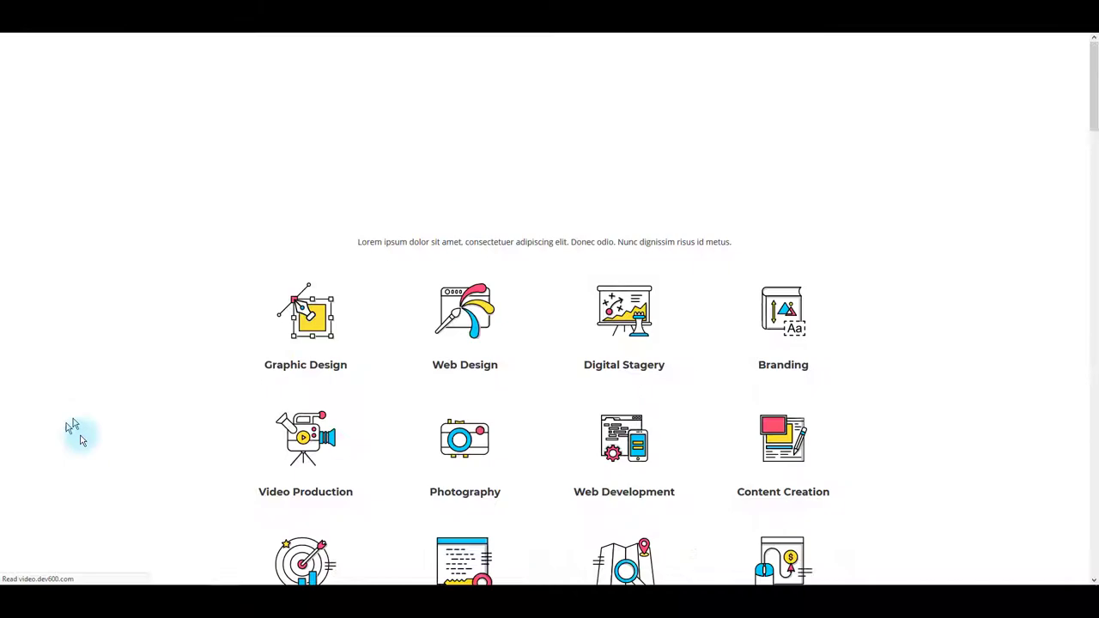
pyautogui.scroll(-20, 491, 412)
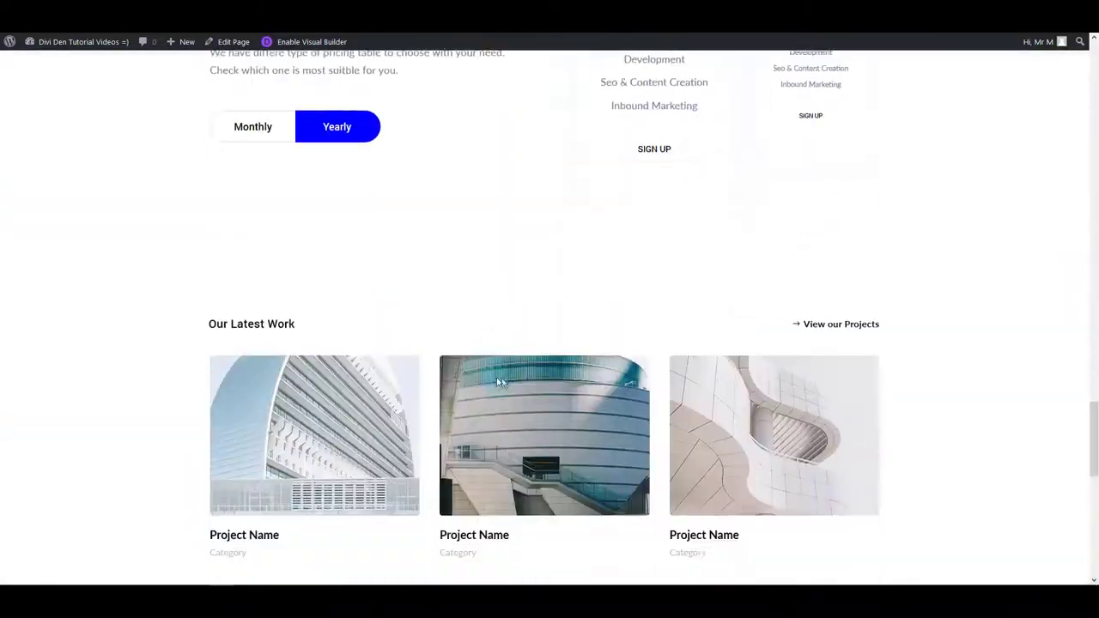
pyautogui.scroll(2, 496, 377)
pyautogui.click(253, 333)
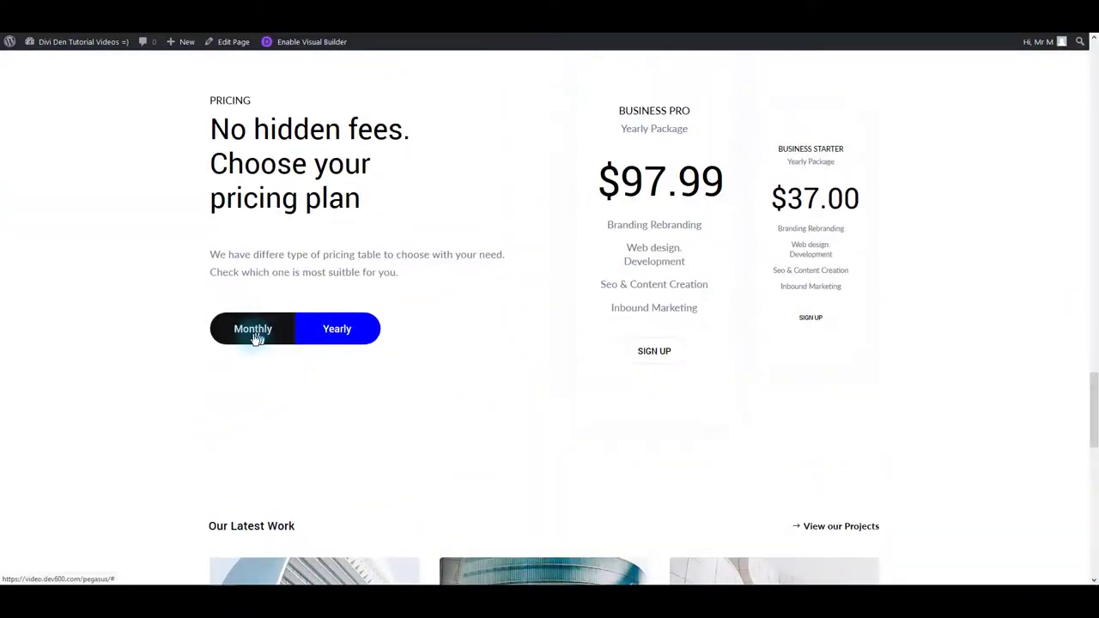
pyautogui.click(339, 331)
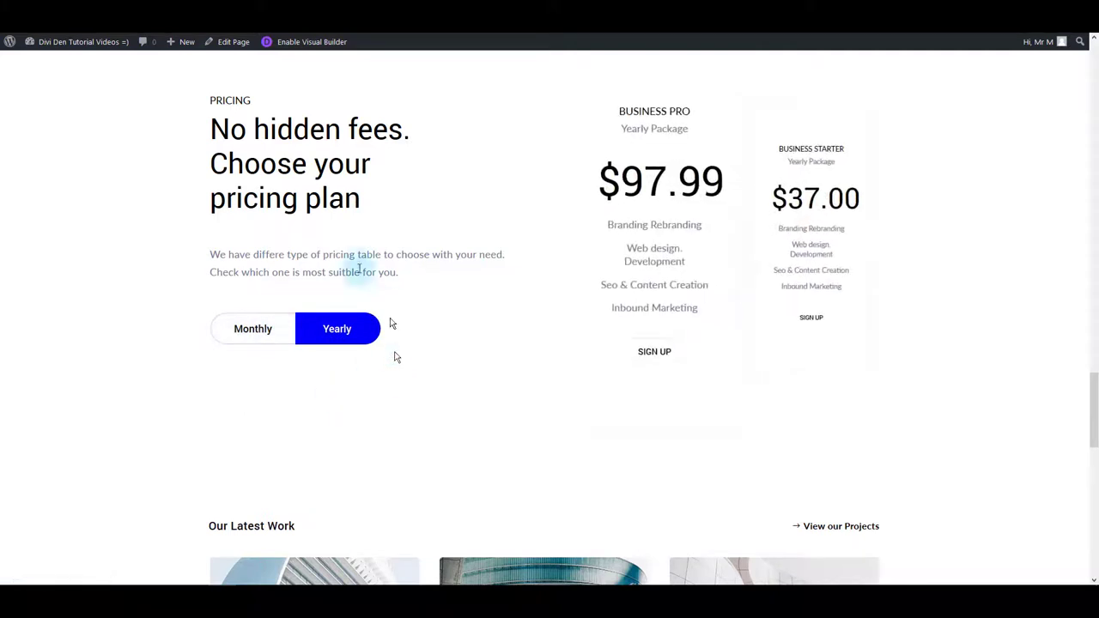
pyautogui.scroll(2, 418, 369)
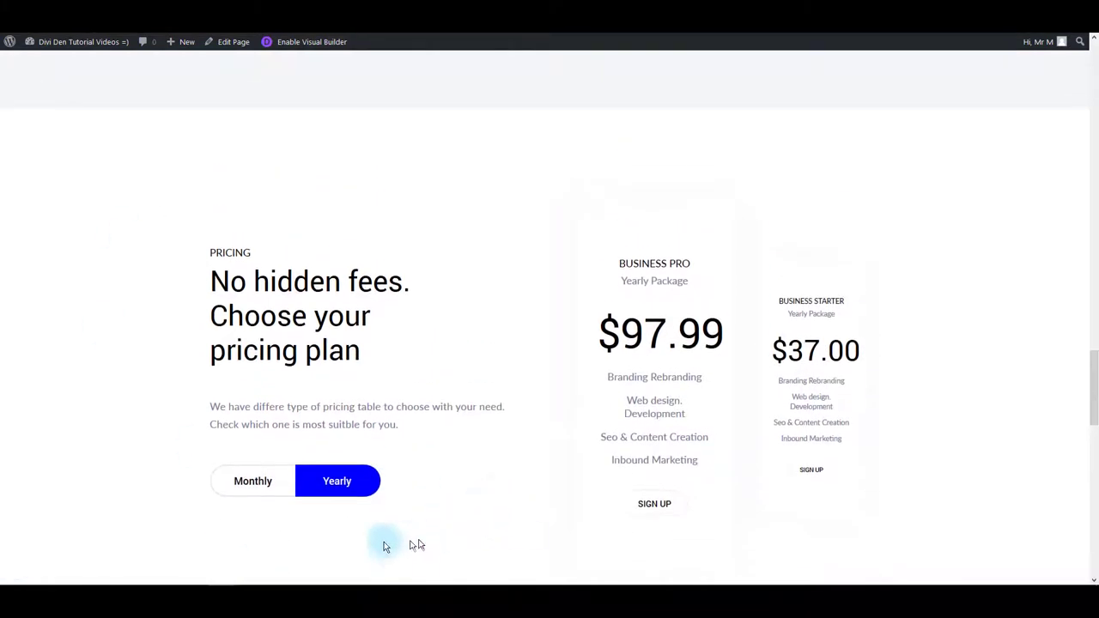
# - In Notepad++, highlight the Studio section comment on line 24 and the hover colour lines 15–16
pyautogui.click(434, 597)
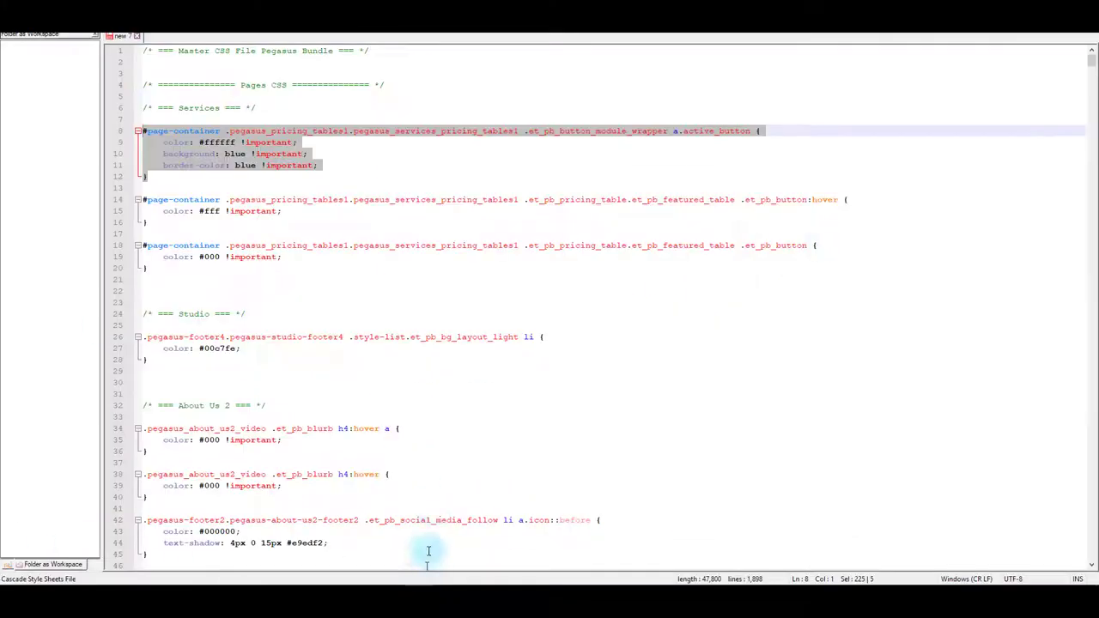
pyautogui.click(408, 457)
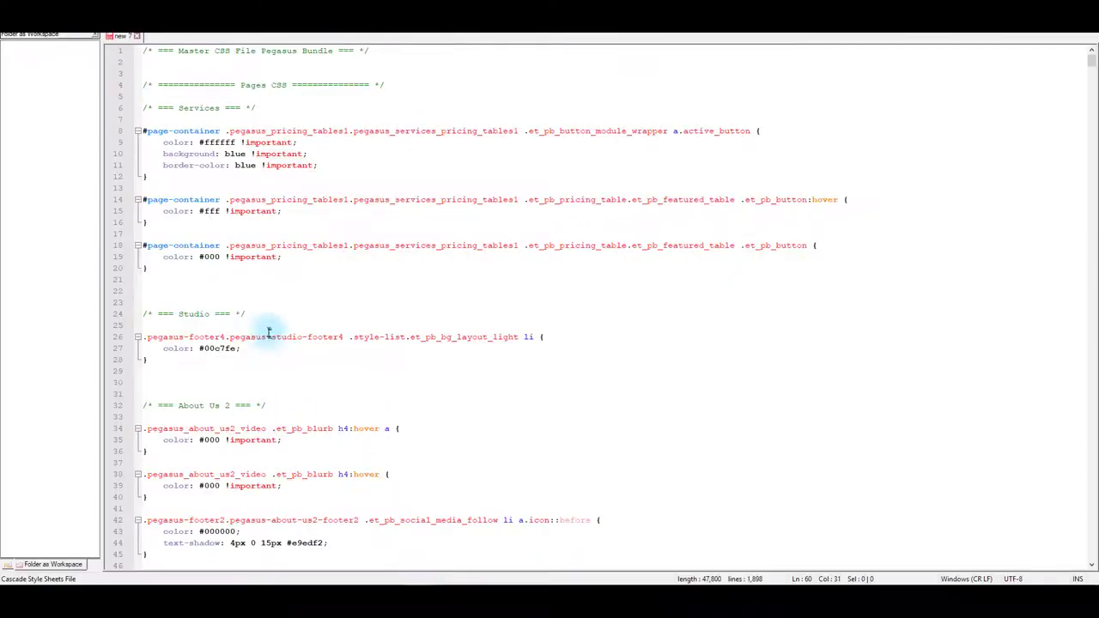
pyautogui.moveTo(257, 313); pyautogui.dragTo(83, 318)
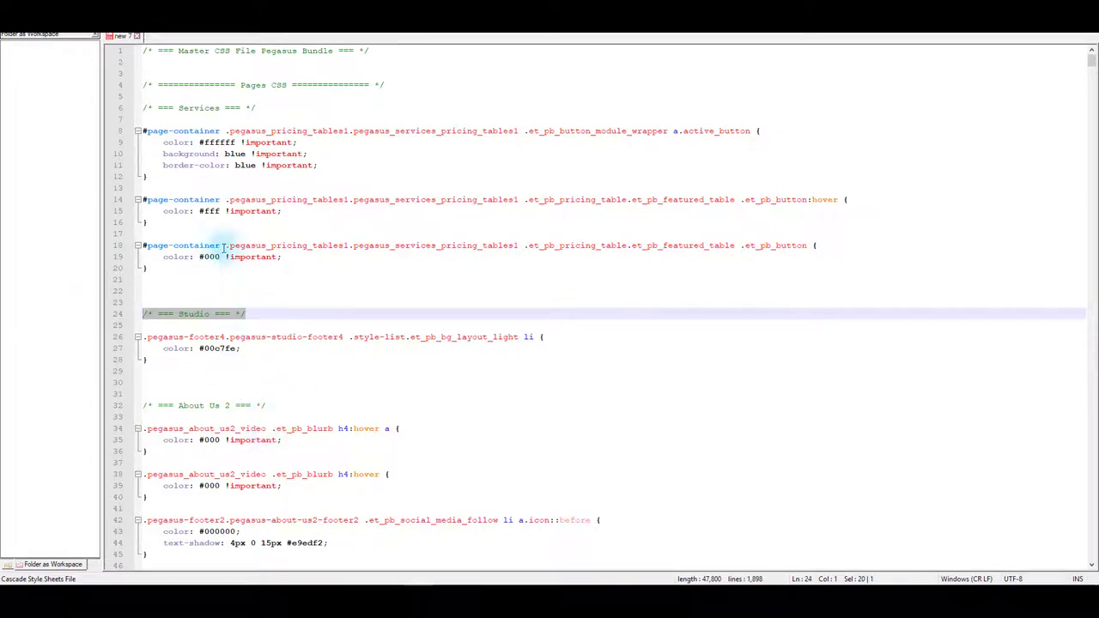
pyautogui.moveTo(163, 222); pyautogui.dragTo(145, 210)
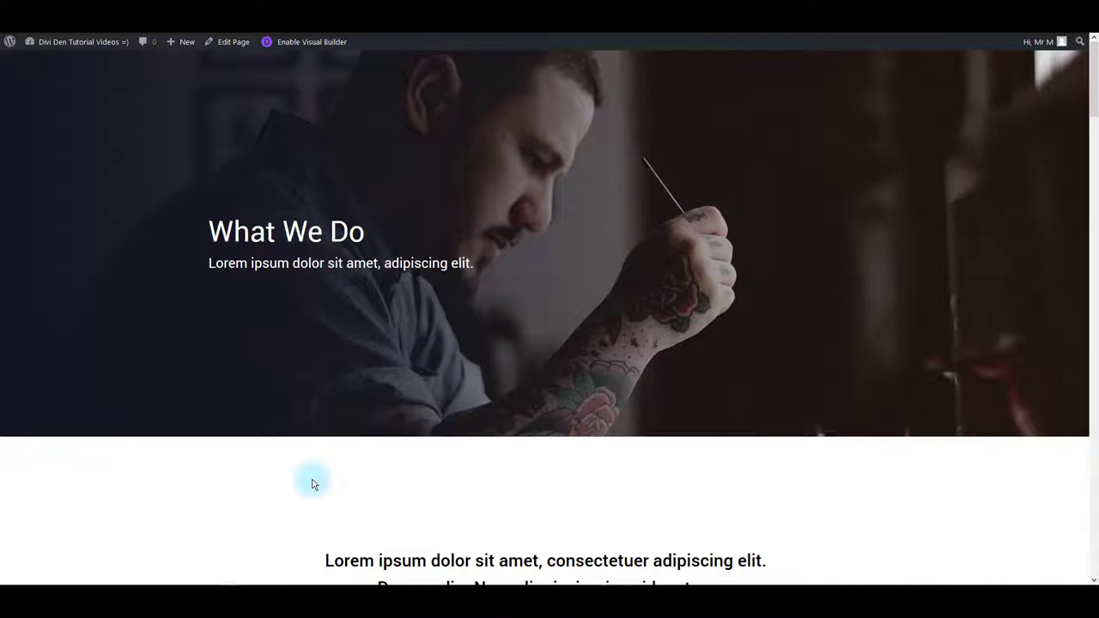
# - Inspect the What We Do heading in Firefox to reveal its font-weight 400 rule
pyautogui.press('F12')
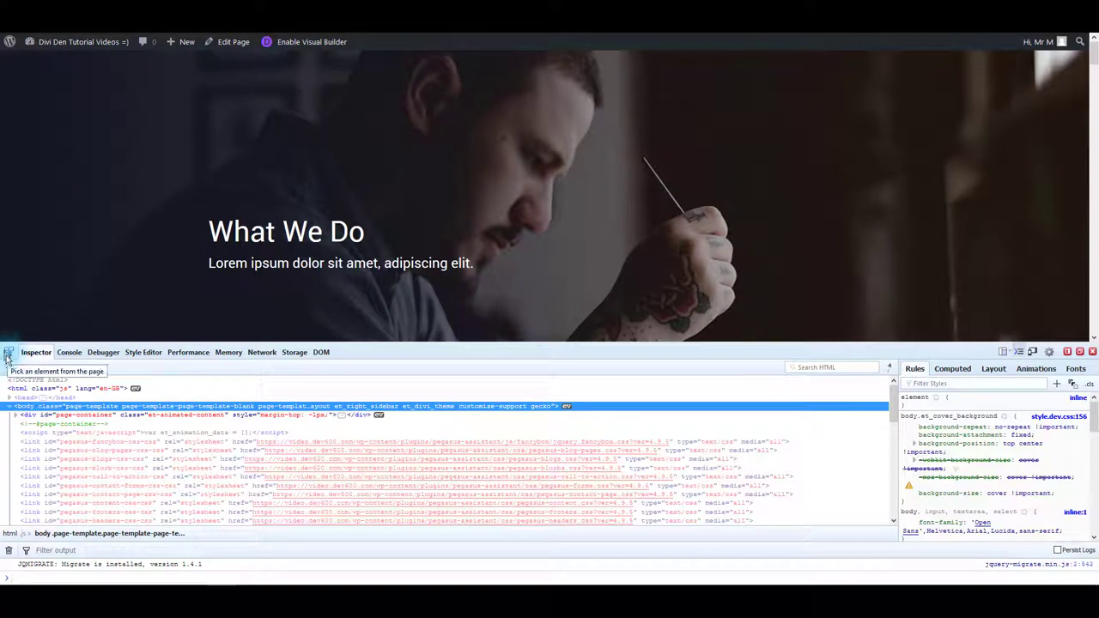
pyautogui.click(8, 356)
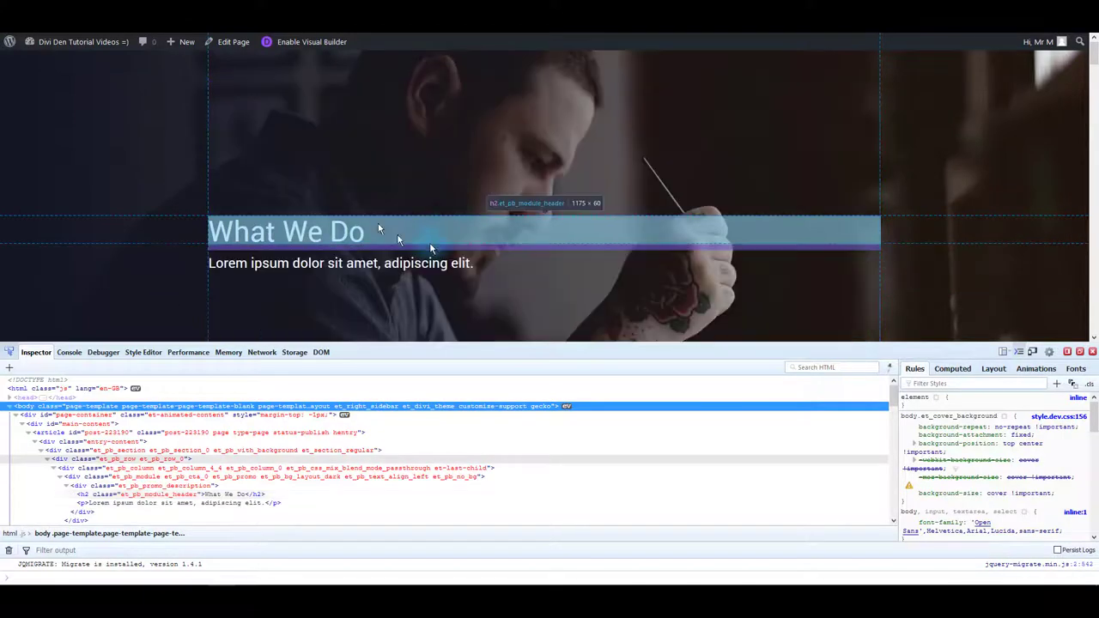
pyautogui.click(314, 234)
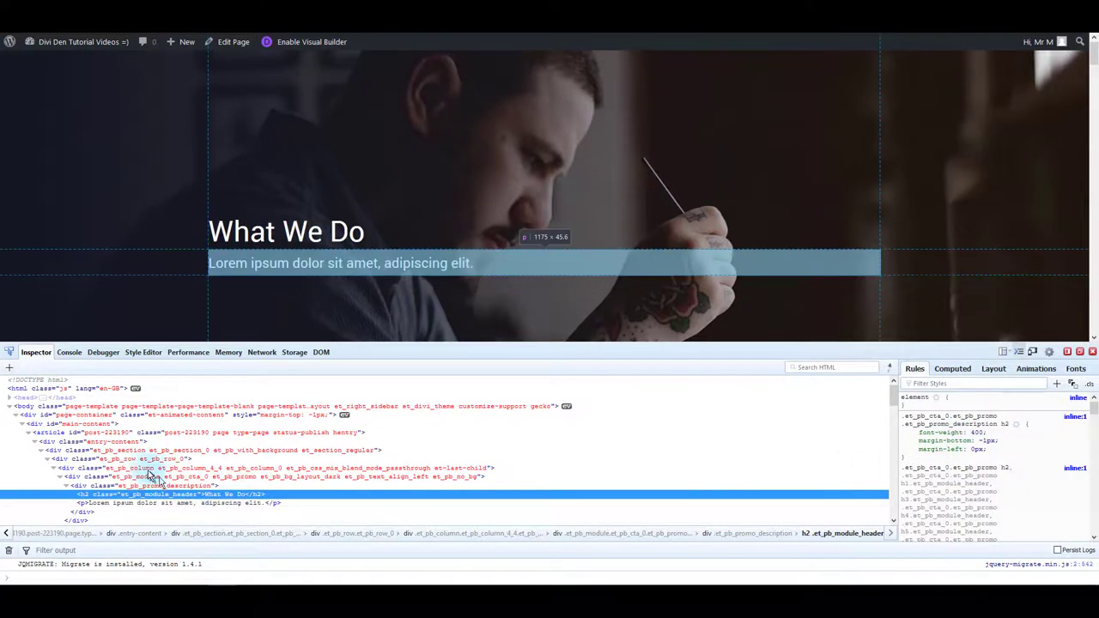
pyautogui.scroll(-3, 129, 463)
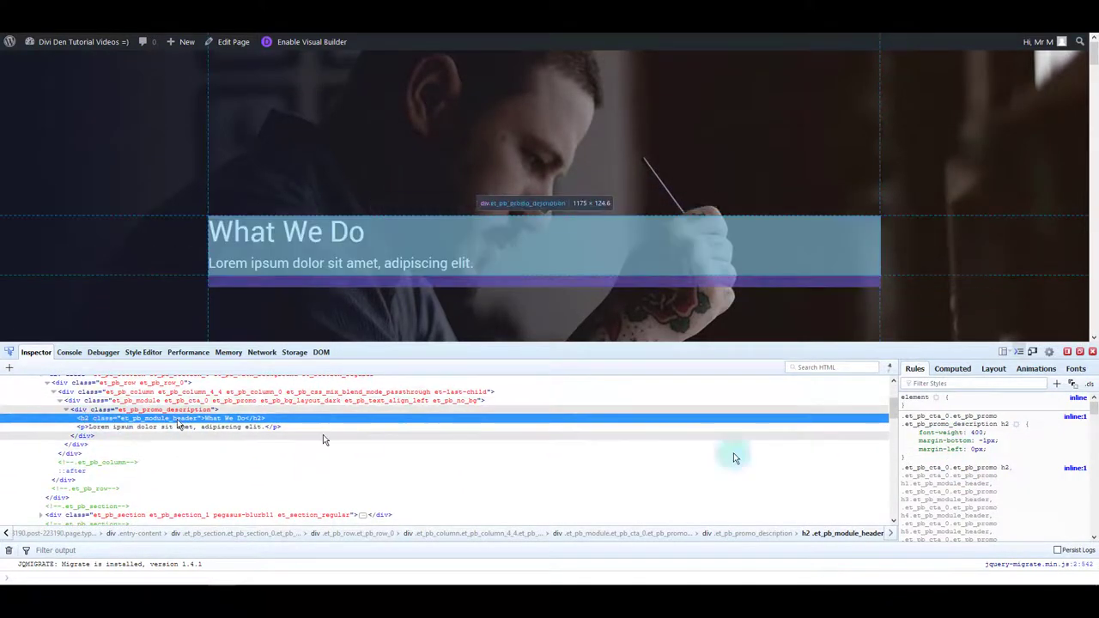
pyautogui.scroll(3, 321, 438)
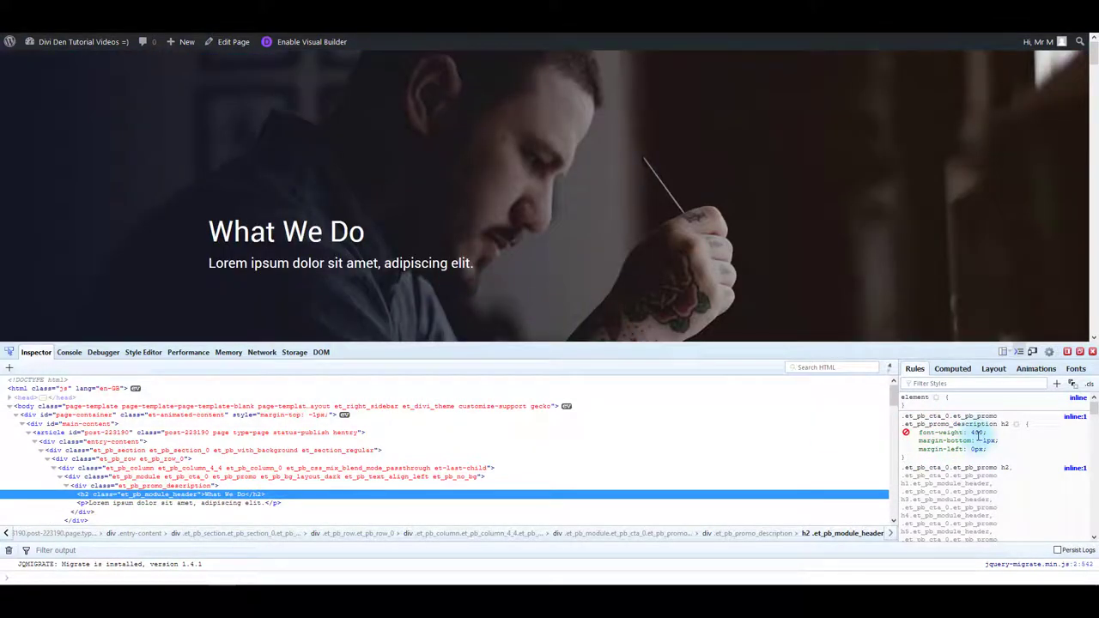
# - Raise the heading's font-weight to 900, review margin-bottom -1px, and select the .et_pb_promo_description h2 rule
pyautogui.click(977, 433)
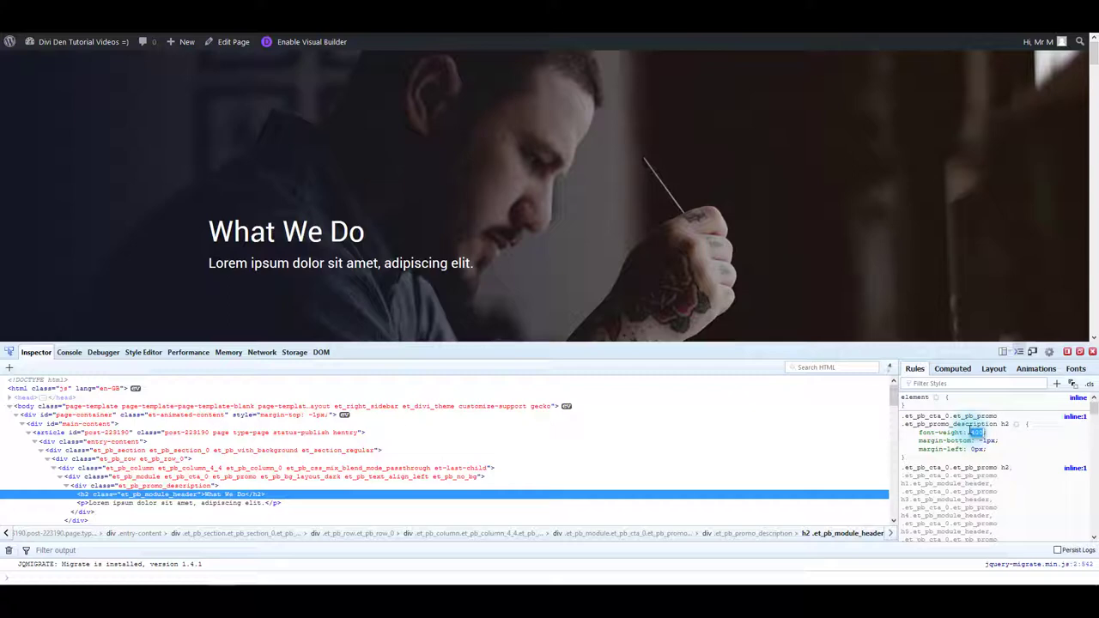
pyautogui.press('Up')
pyautogui.press('Up')
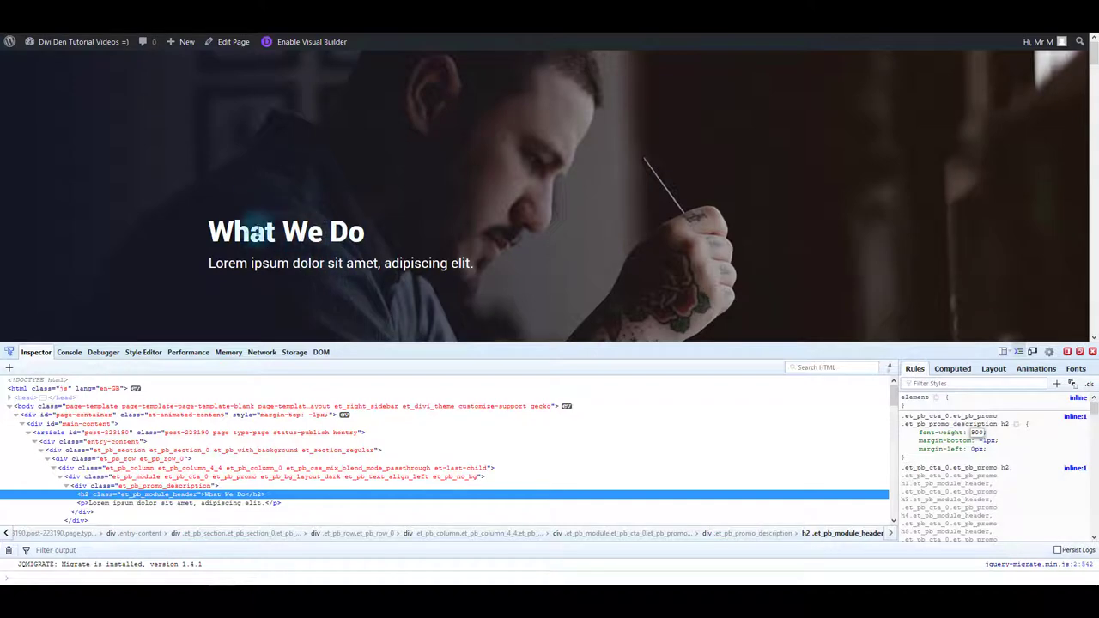
pyautogui.click(951, 451)
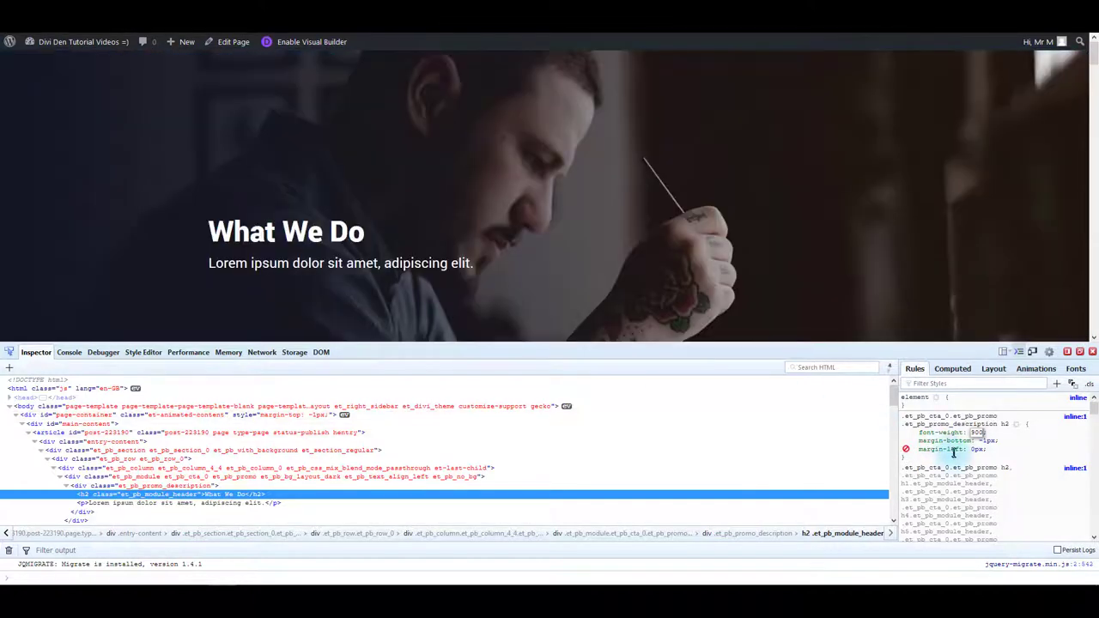
pyautogui.click(953, 458)
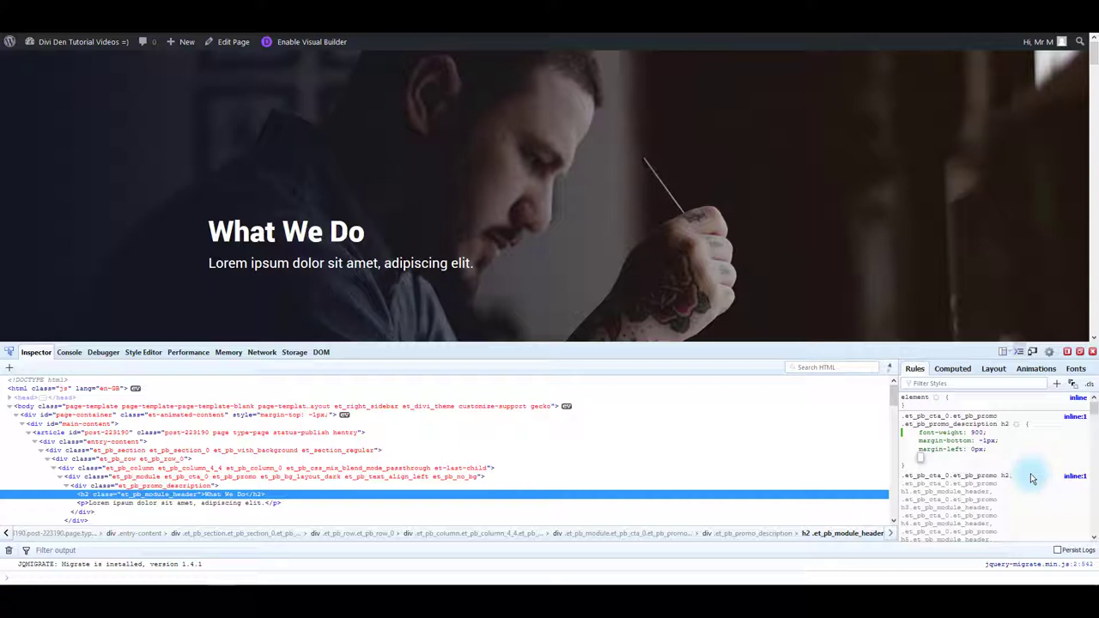
pyautogui.click(983, 441)
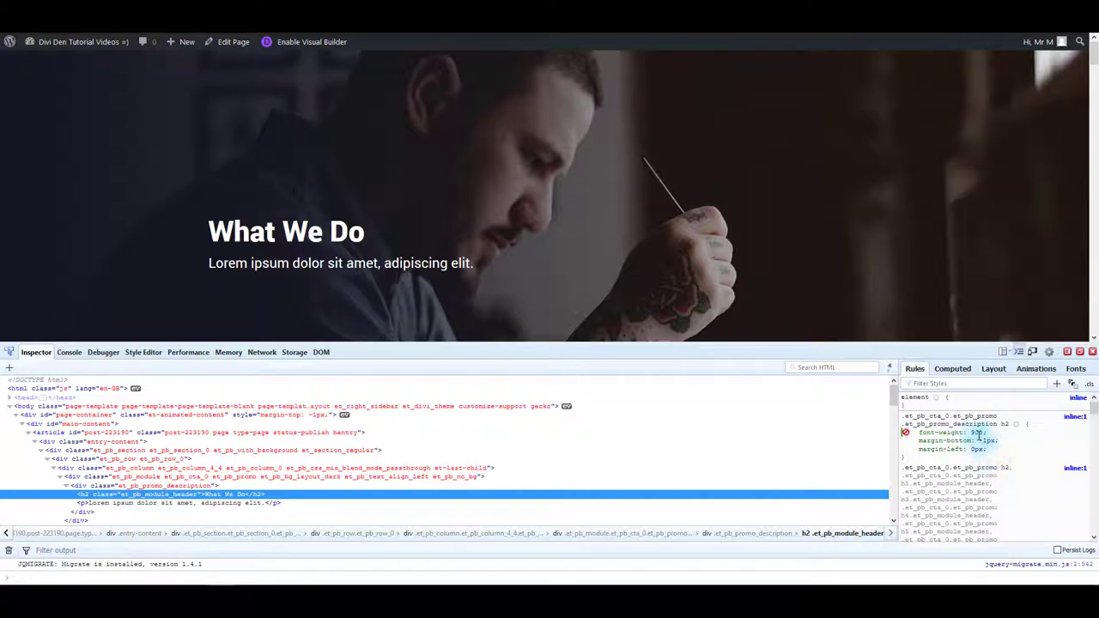
pyautogui.click(1008, 456)
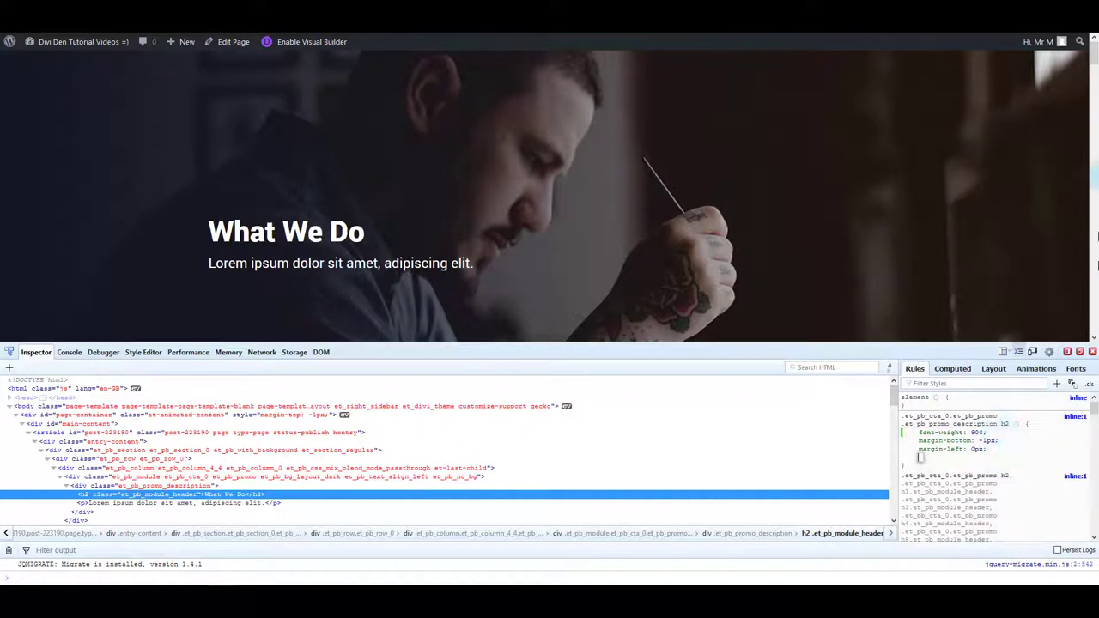
pyautogui.click(977, 432)
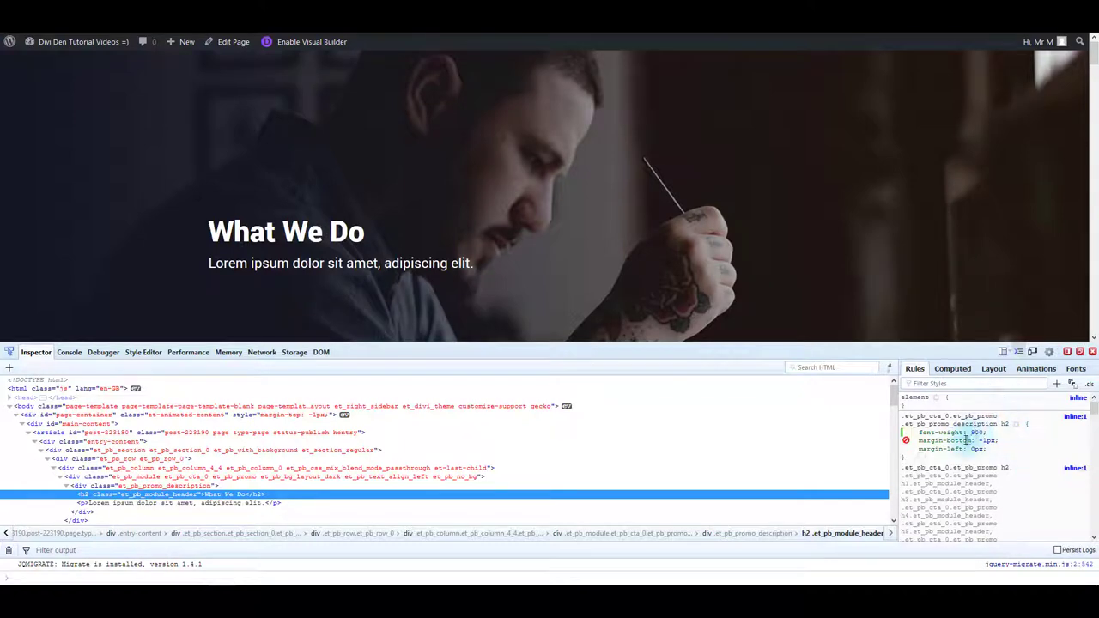
pyautogui.moveTo(906, 457); pyautogui.dragTo(900, 419)
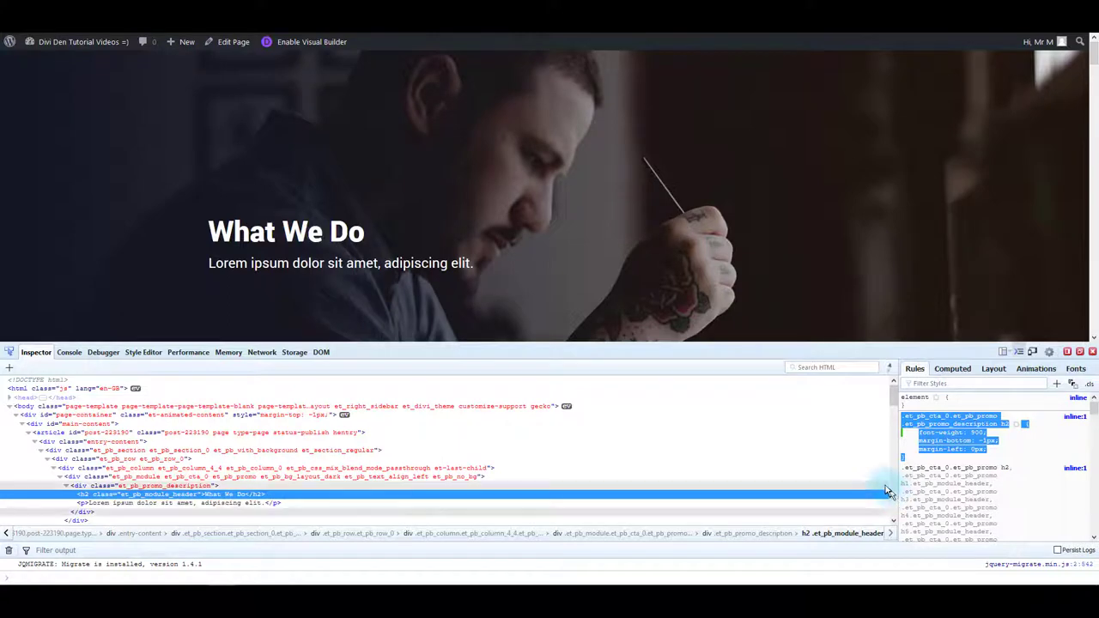
# - Close DevTools, scroll to the Our Latest Work projects, and reopen the Inspector with Ctrl+Shift+I
pyautogui.click(1092, 352)
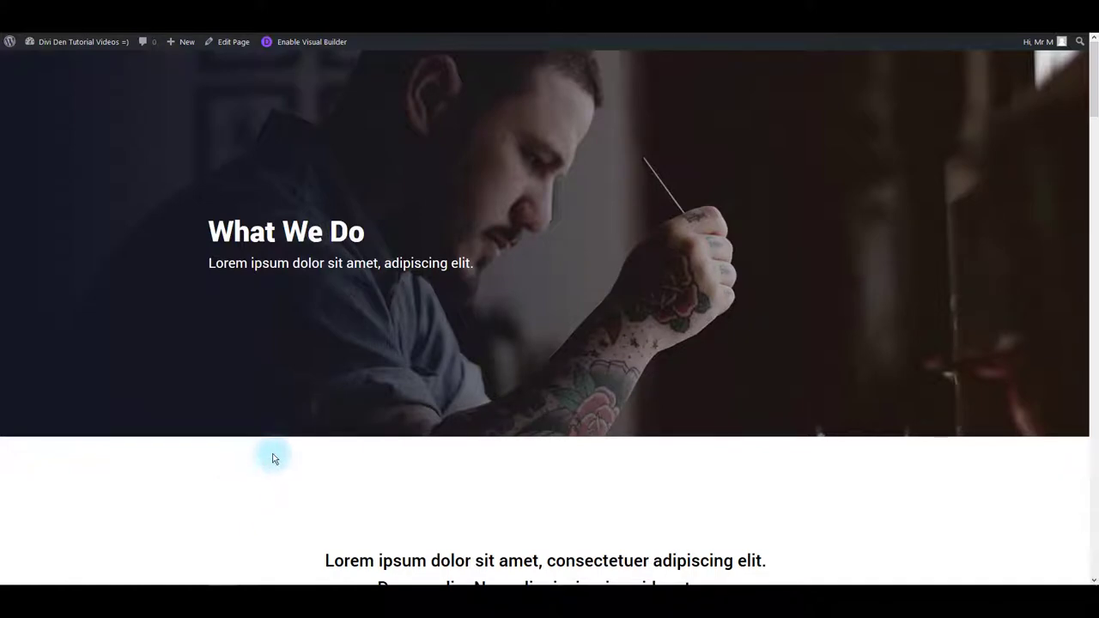
pyautogui.scroll(-10, 133, 291)
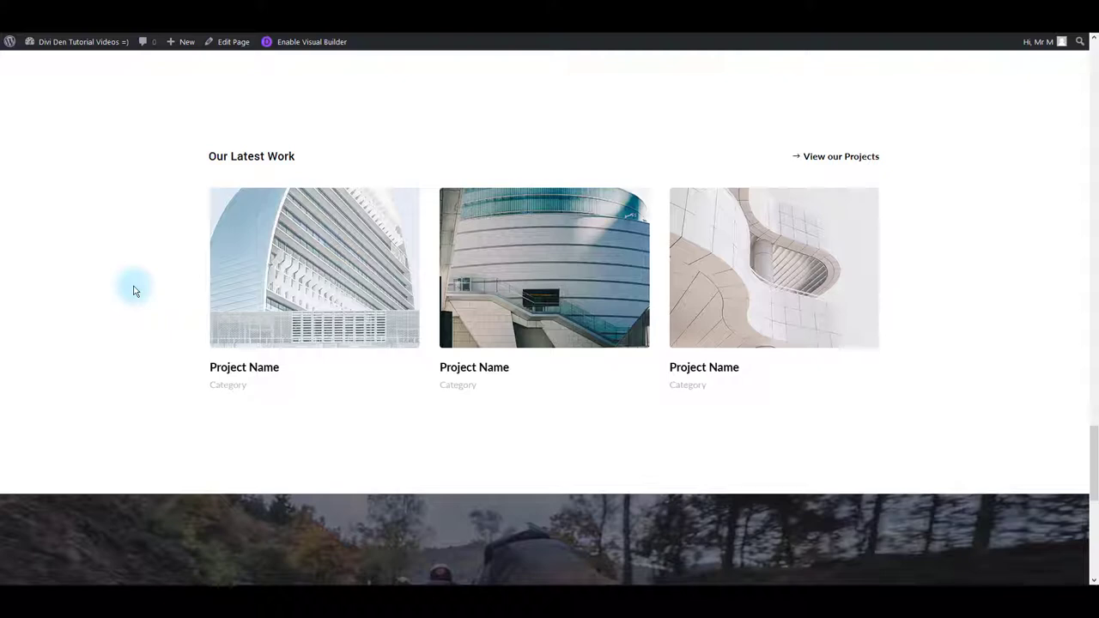
pyautogui.hotkey('ctrl', 'shift', 'i')
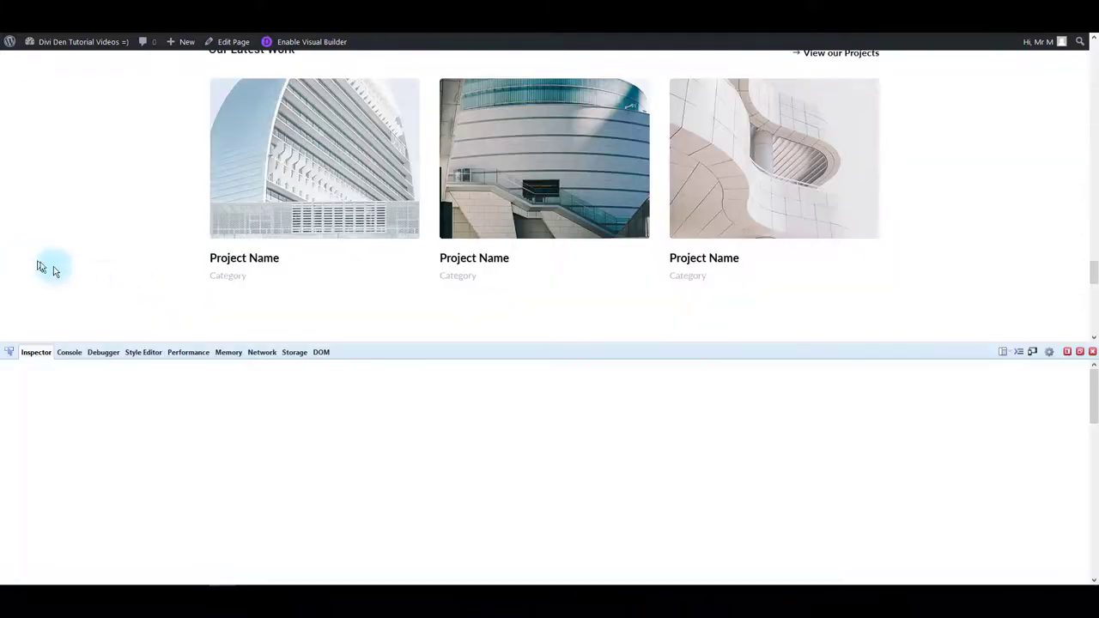
# - Select the first project image's wrapper with the element picker in Developer Tools
pyautogui.click(12, 355)
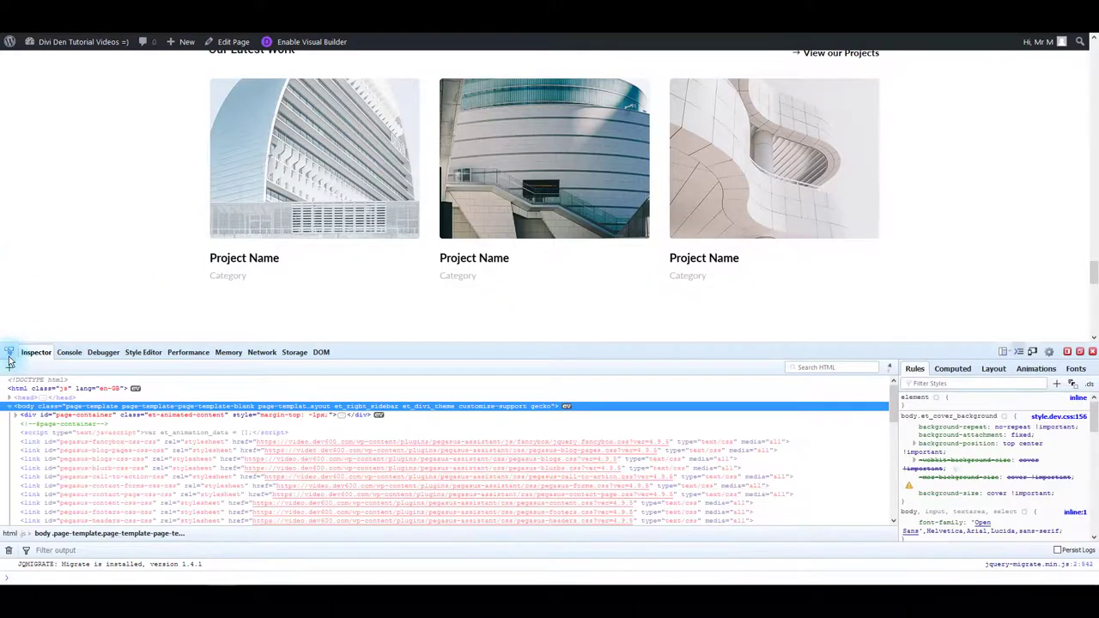
pyautogui.scroll(2, 258, 300)
pyautogui.click(251, 288)
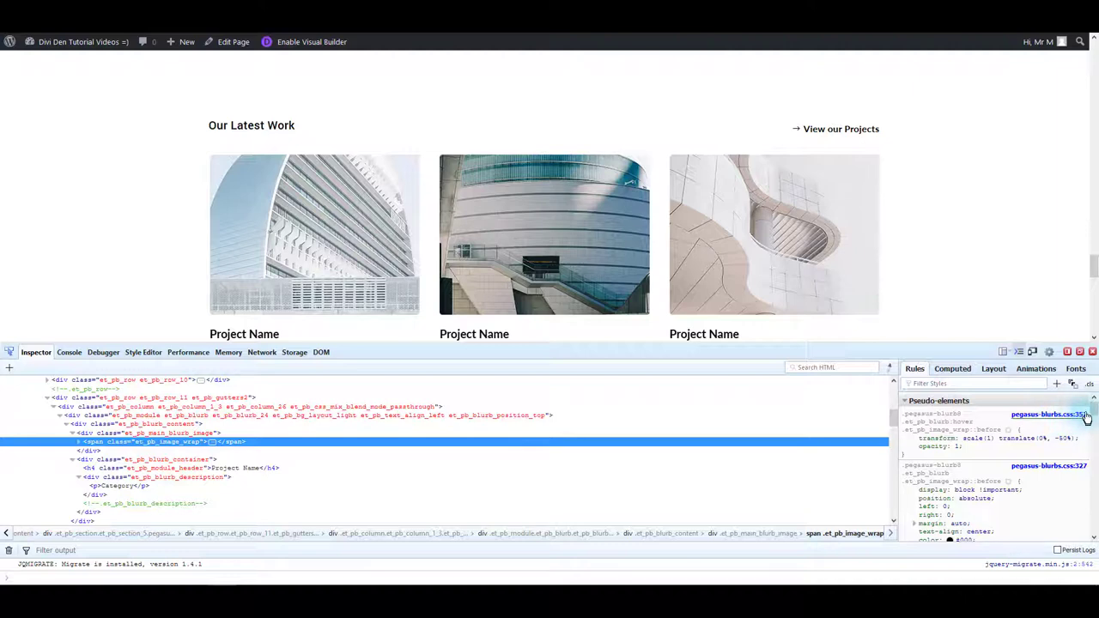
# - Review the hover rule's scale transform and opacity 1 without changing them, then reload the page
pyautogui.click(948, 439)
pyautogui.press('Tab')
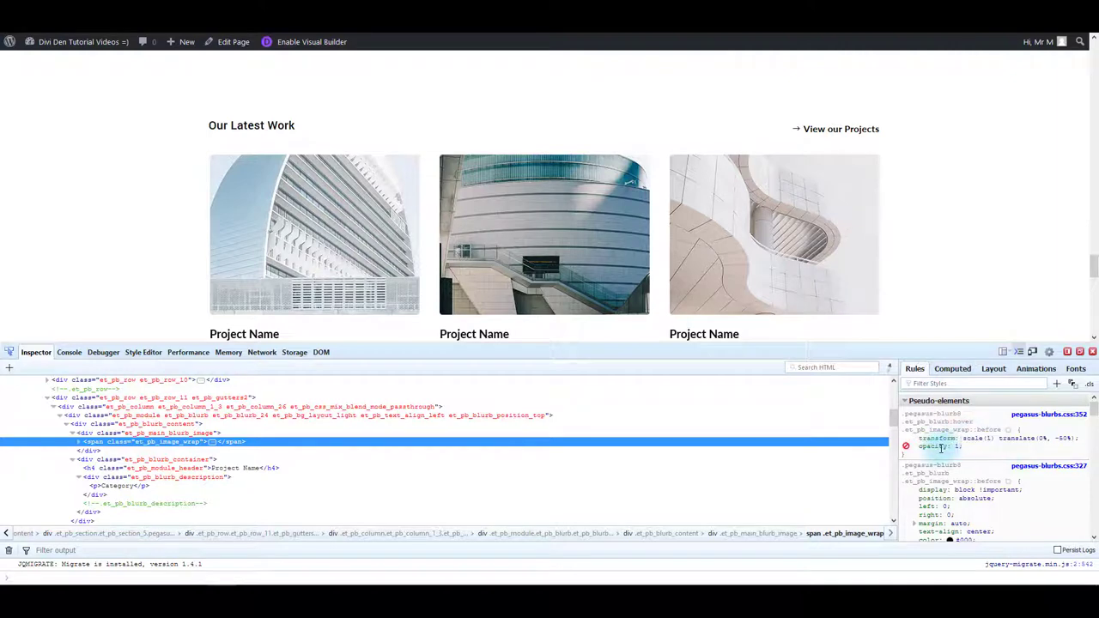
pyautogui.press('Tab')
pyautogui.press('Tab')
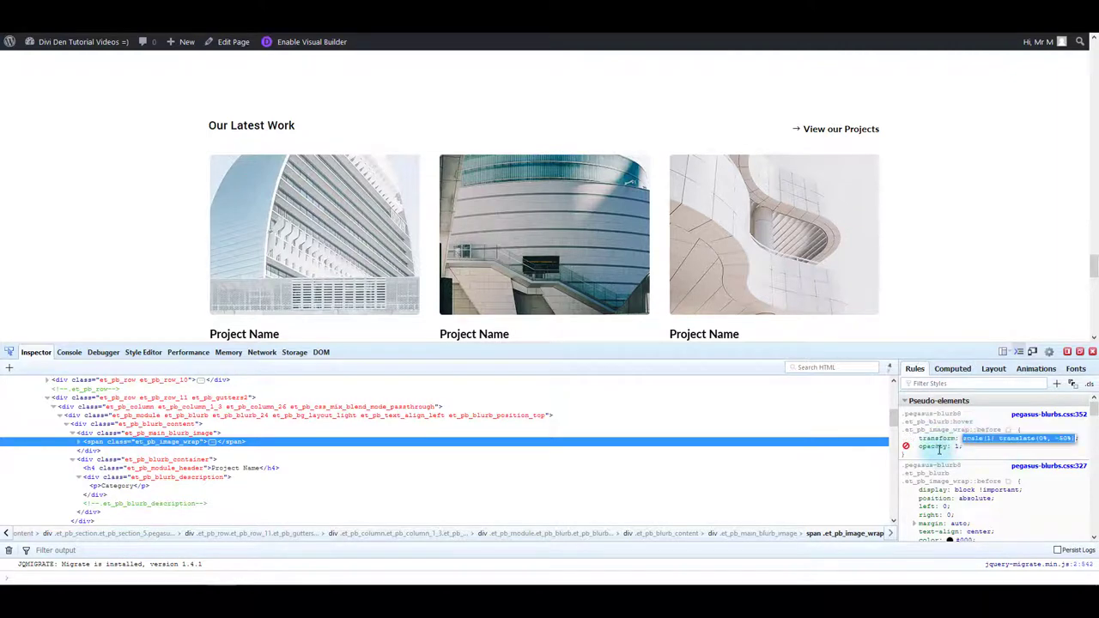
pyautogui.press('Escape')
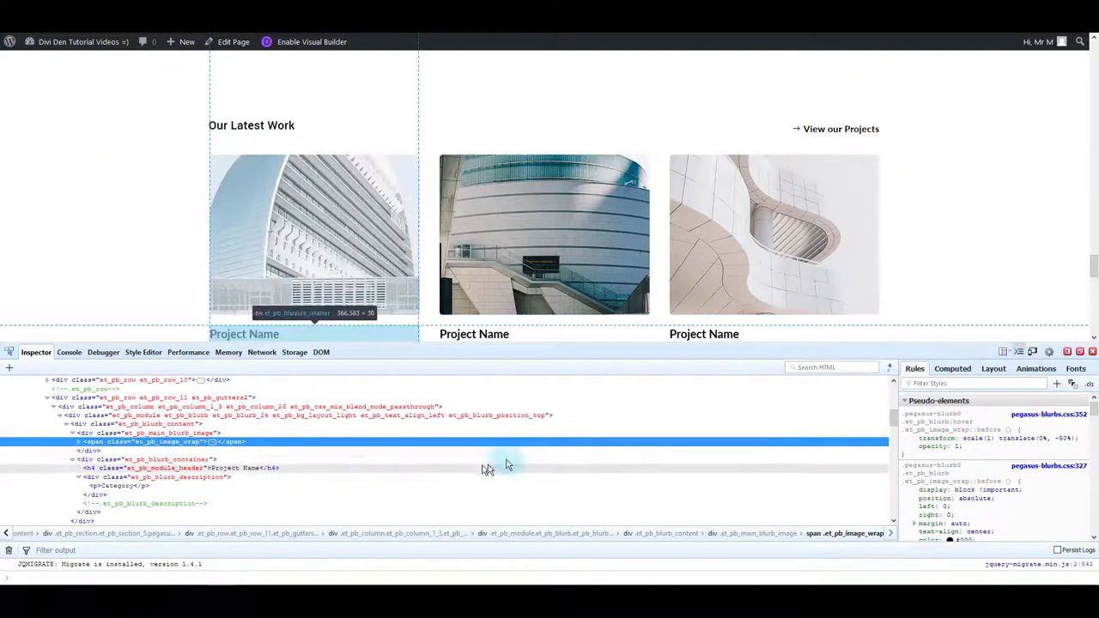
pyautogui.press('F5')
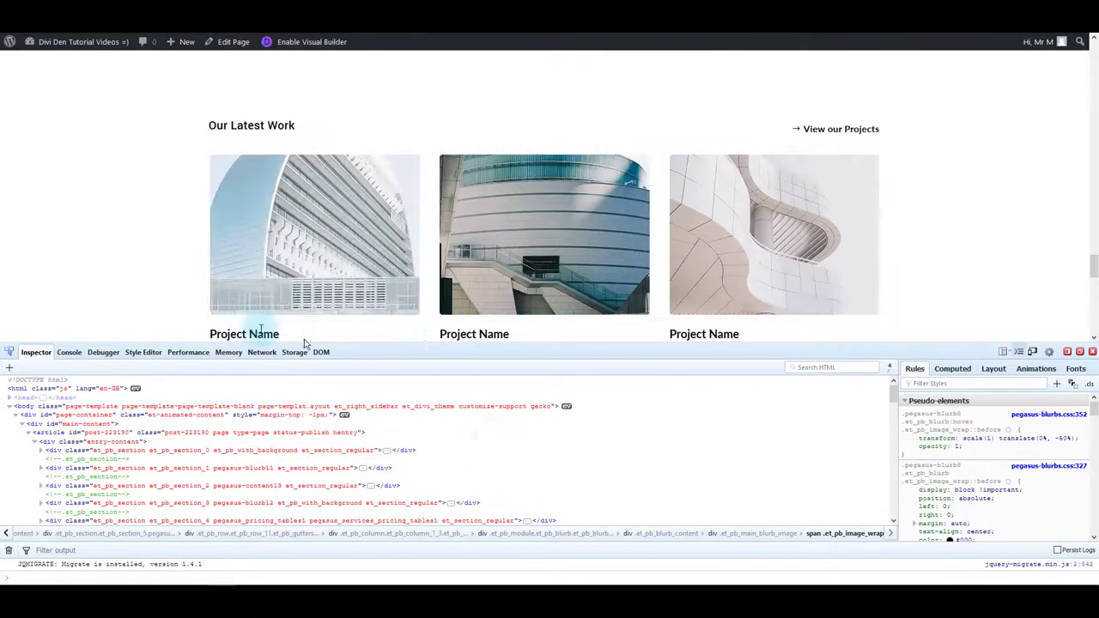
# - Inspect the pricing section's 'No hidden fees' heading and its h2 element with the picker
pyautogui.click(10, 352)
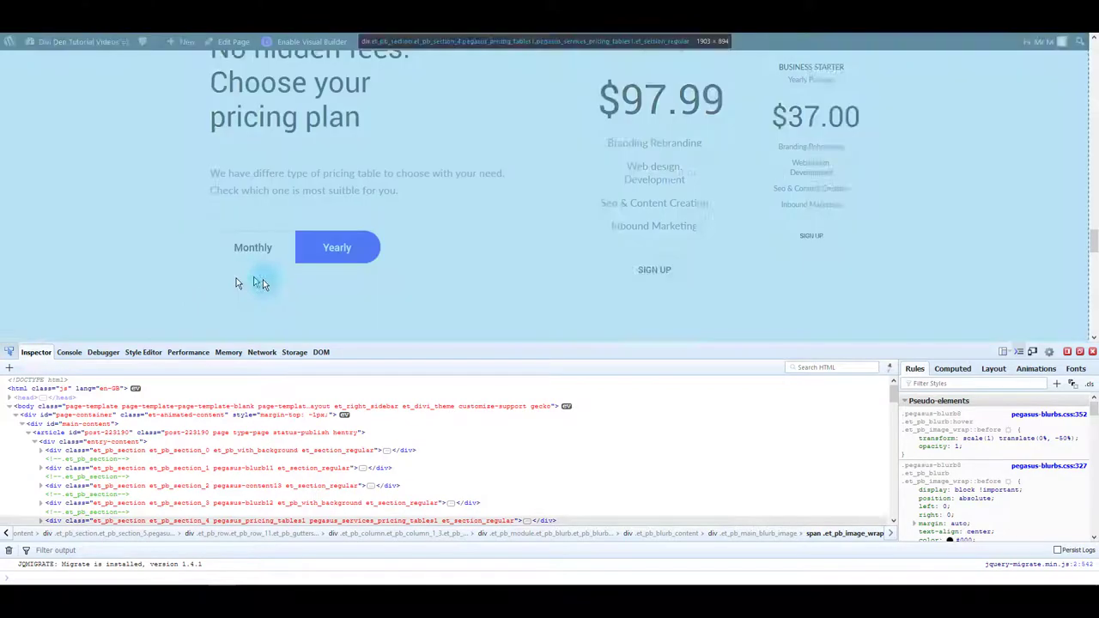
pyautogui.click(403, 238)
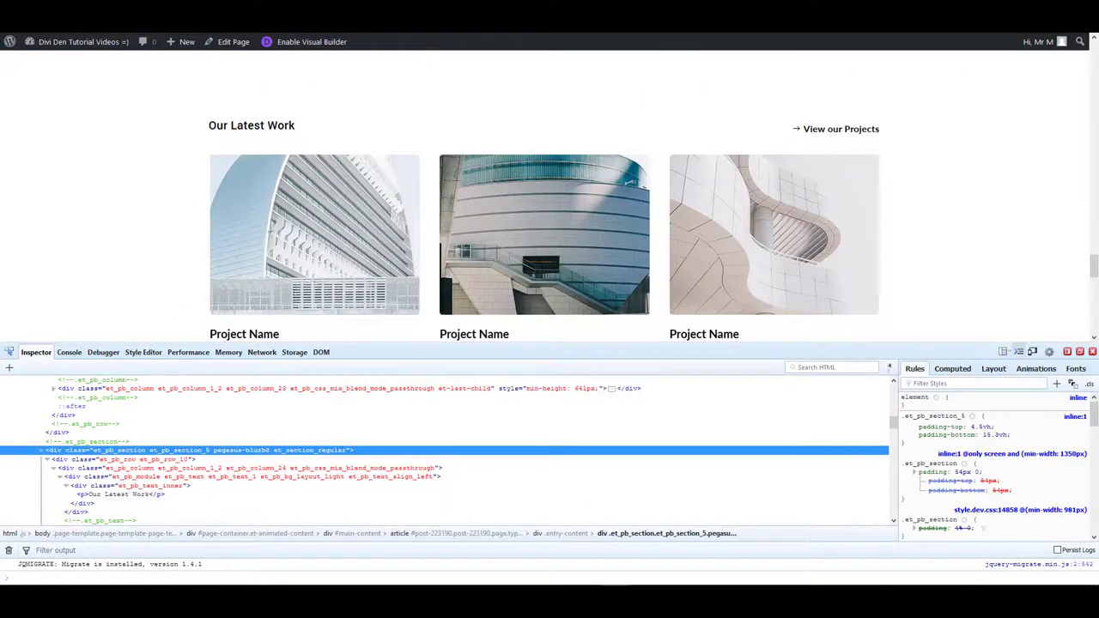
pyautogui.scroll(5, 157, 486)
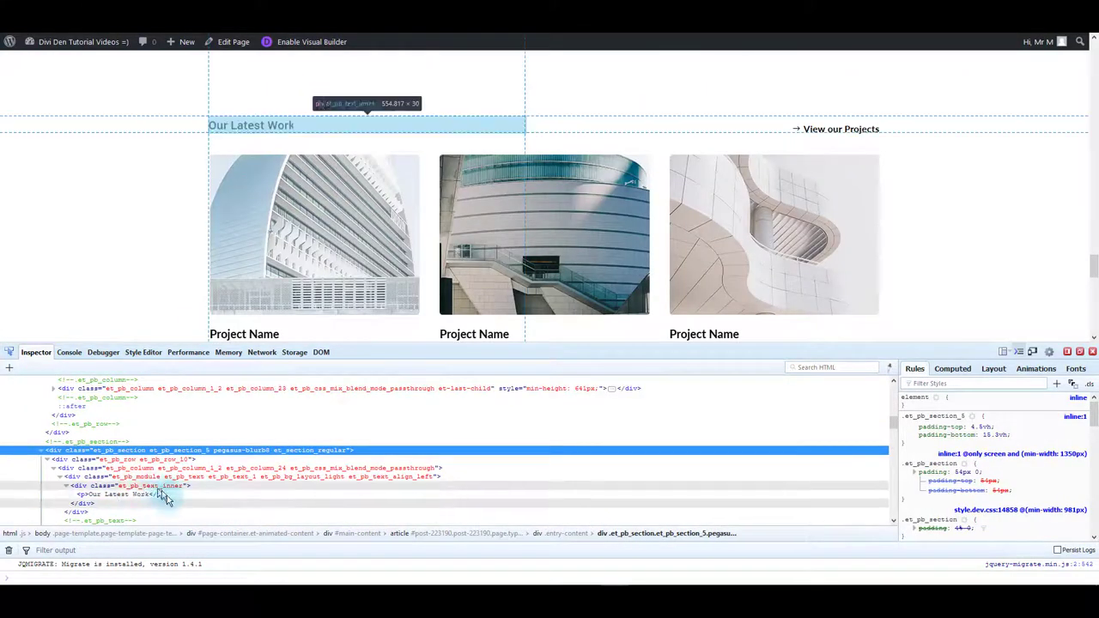
pyautogui.scroll(1, 133, 324)
pyautogui.scroll(5, 133, 325)
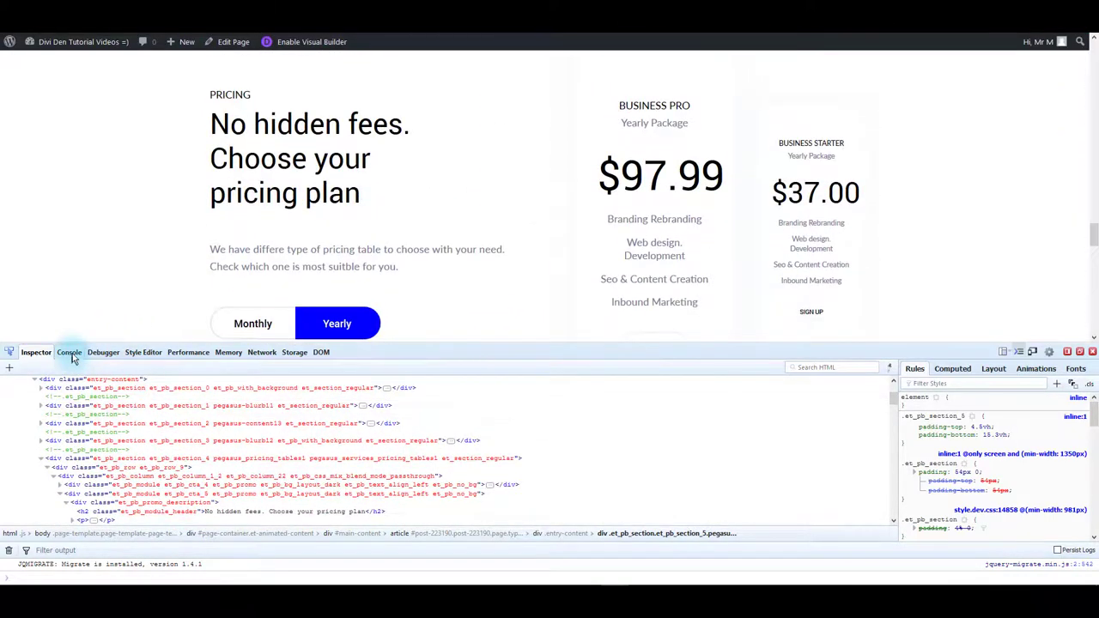
pyautogui.click(11, 353)
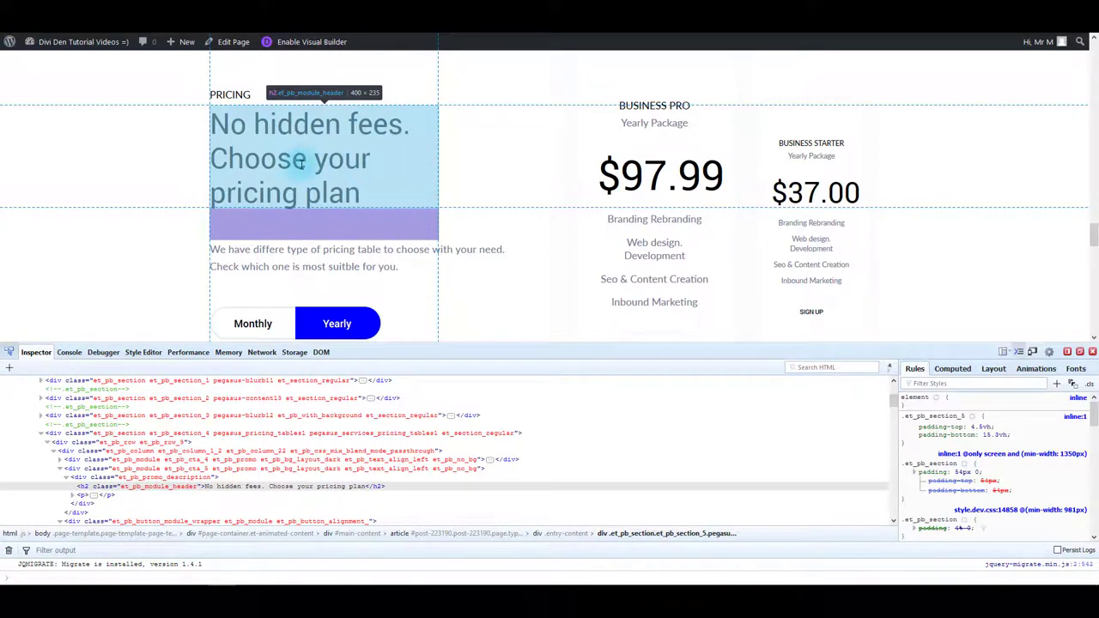
pyautogui.click(301, 161)
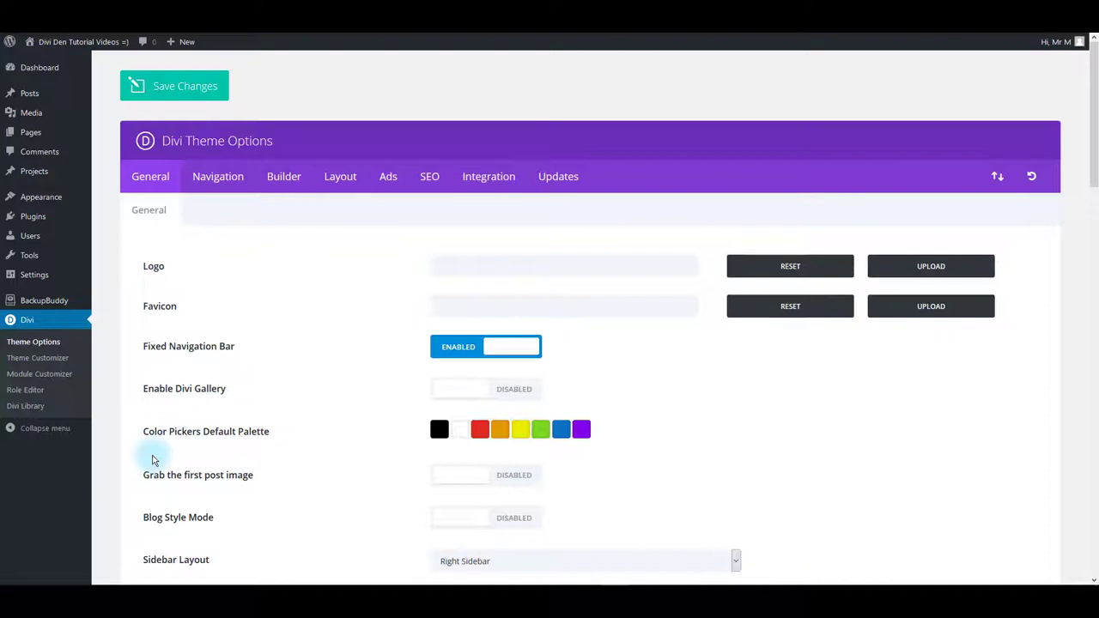
# - Confirm Minify And Combine CSS Files is disabled, then check Builder settings for Static CSS File Generation
pyautogui.scroll(-3, 368, 447)
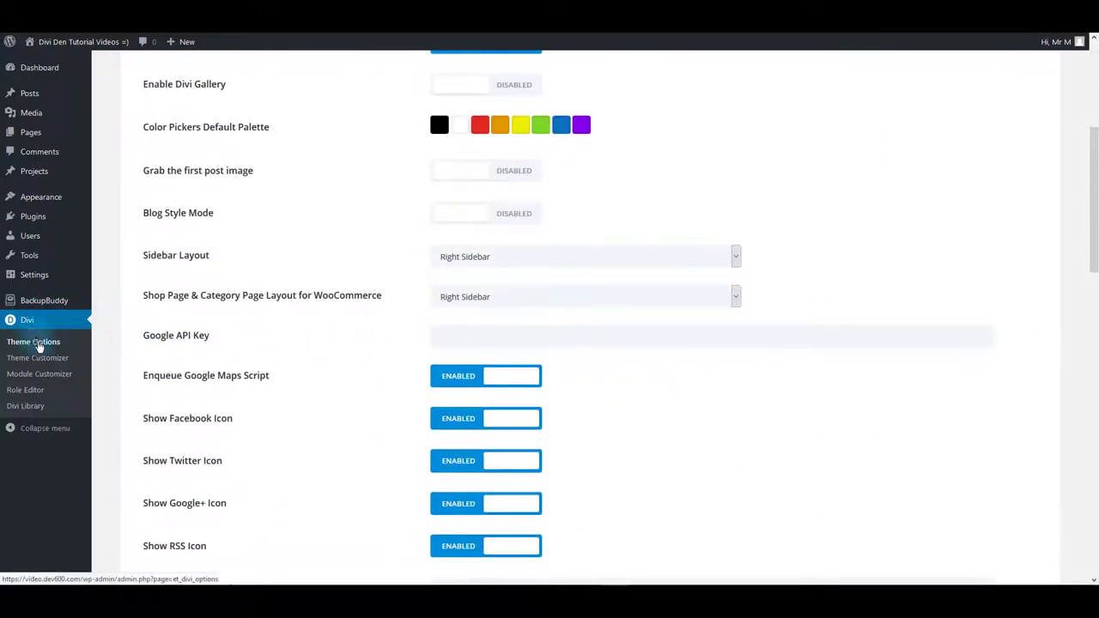
pyautogui.scroll(-10, 515, 433)
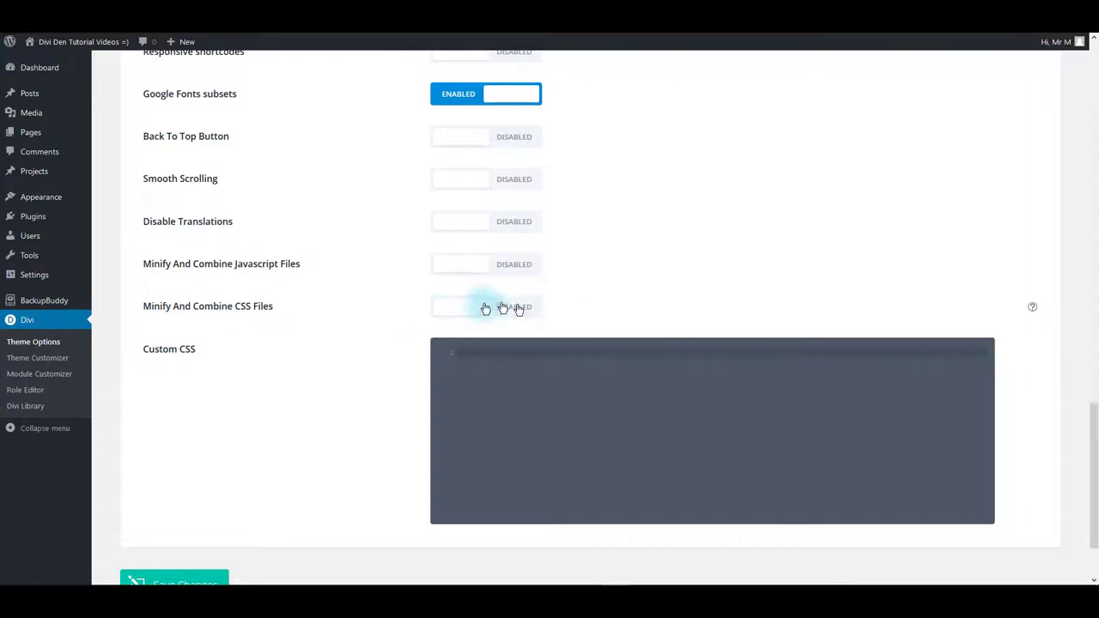
pyautogui.scroll(10, 487, 322)
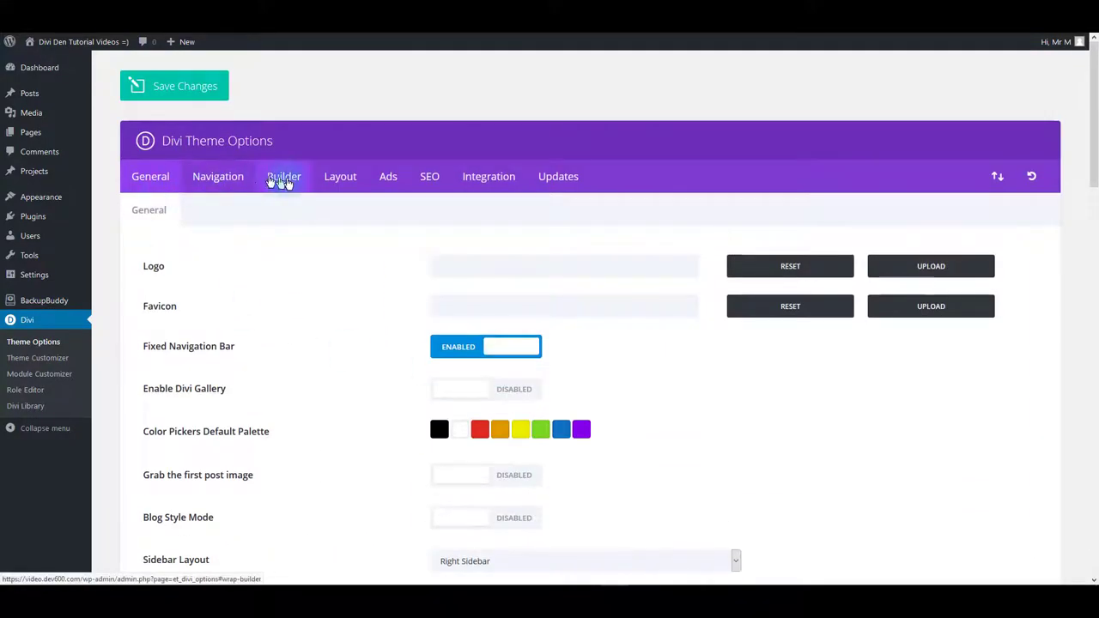
pyautogui.click(286, 182)
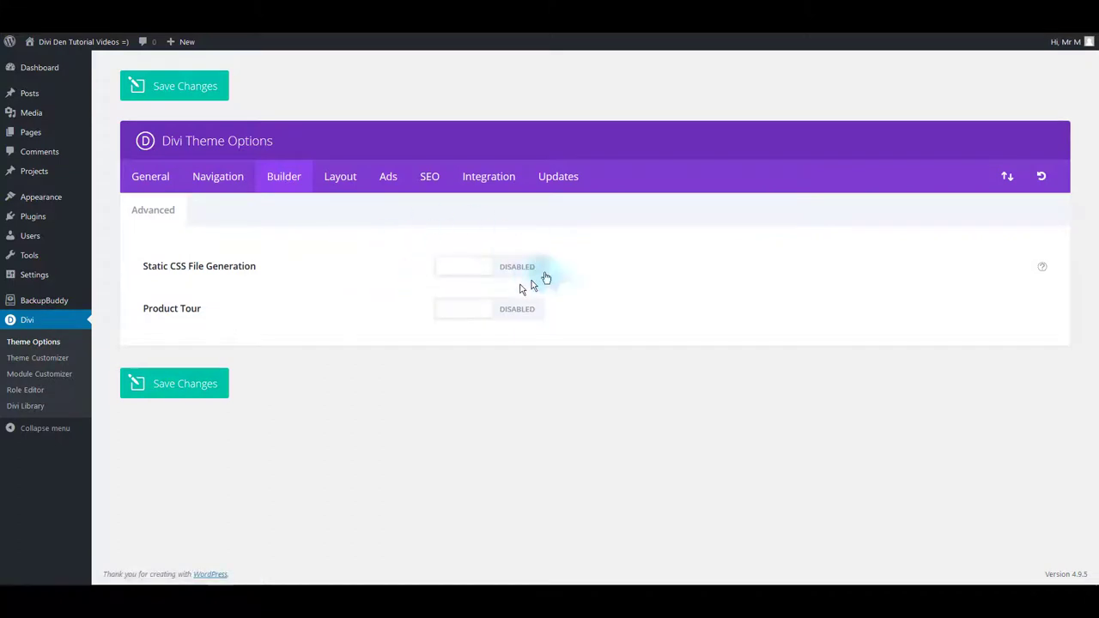